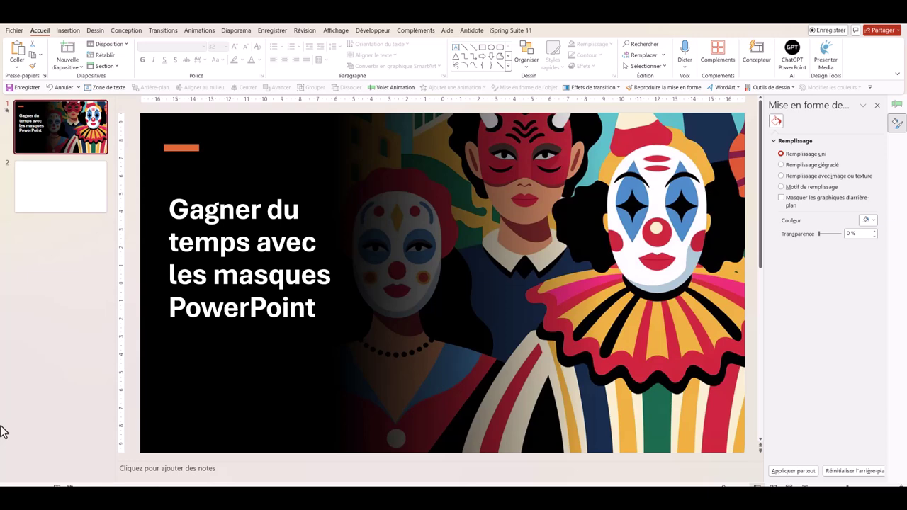
# Open the Fichier menu to begin a new blank presentation.
pyautogui.click(14, 31)
# Create a new blank presentation and switch it to Masque des diapositives view.
pyautogui.click(122, 98)
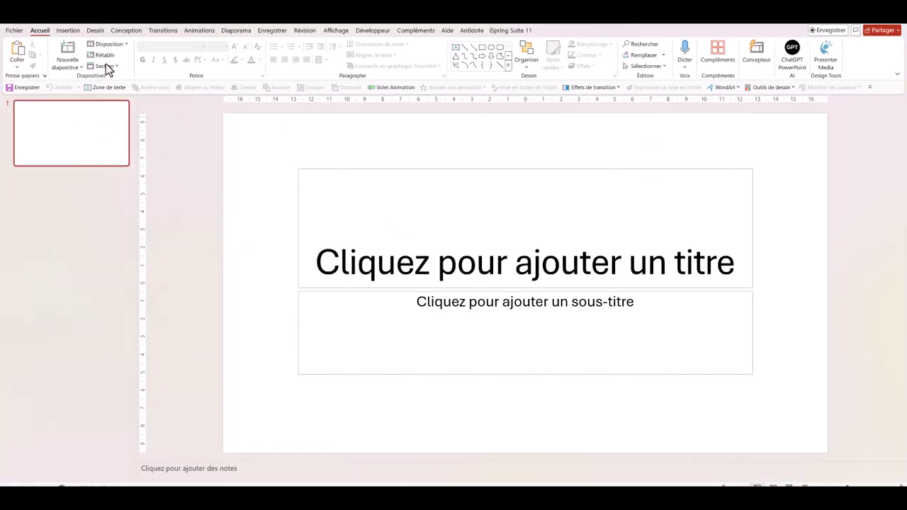
pyautogui.click(335, 31)
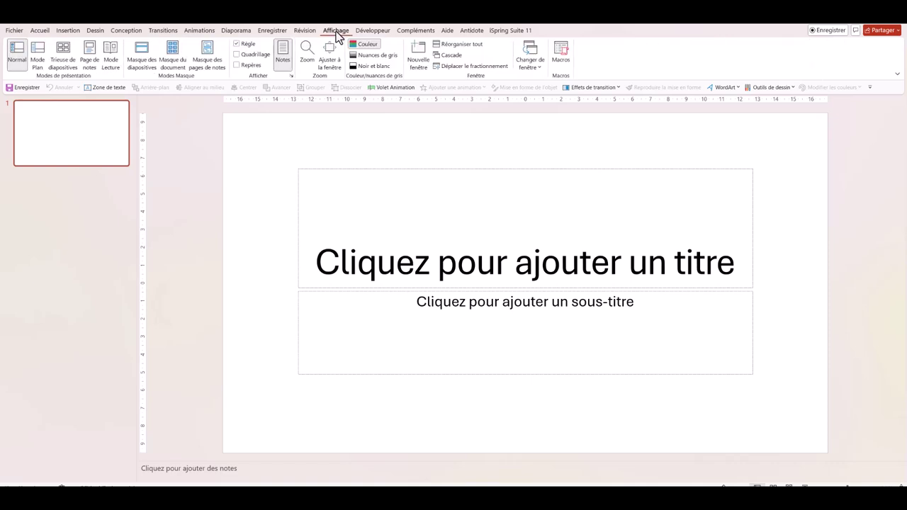
pyautogui.click(142, 56)
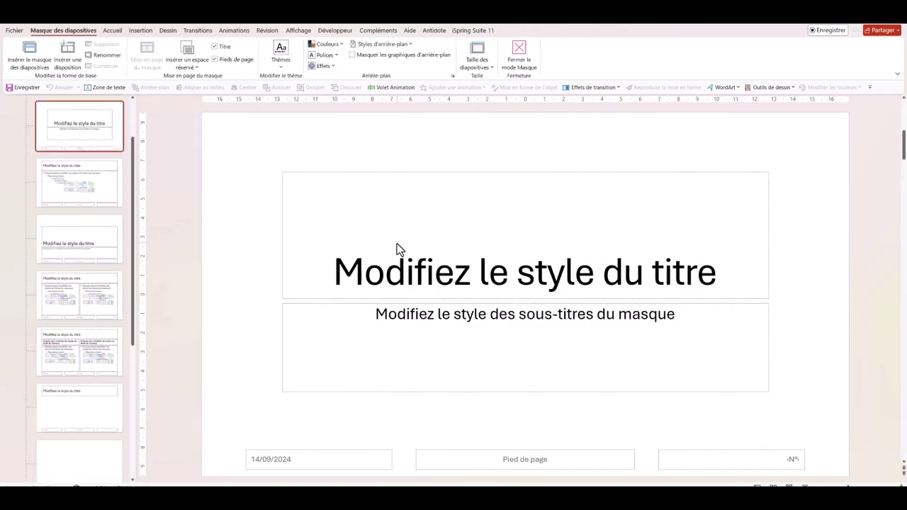
# Close the master view and reopen it from Affichage > Masque des diapositives.
pyautogui.click(519, 55)
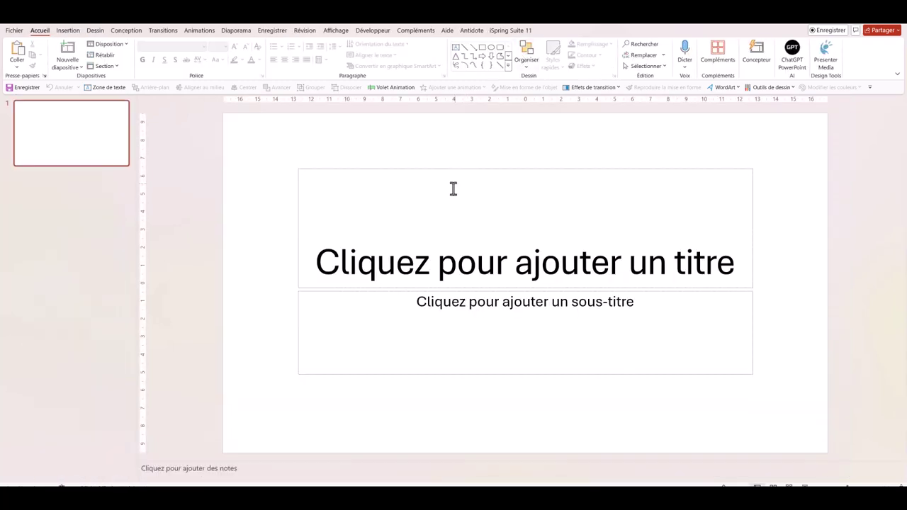
pyautogui.click(337, 31)
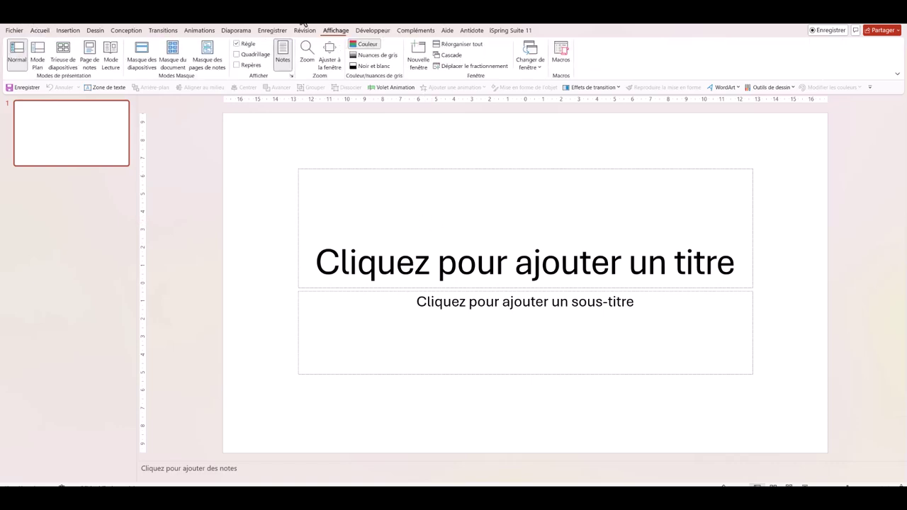
pyautogui.click(141, 57)
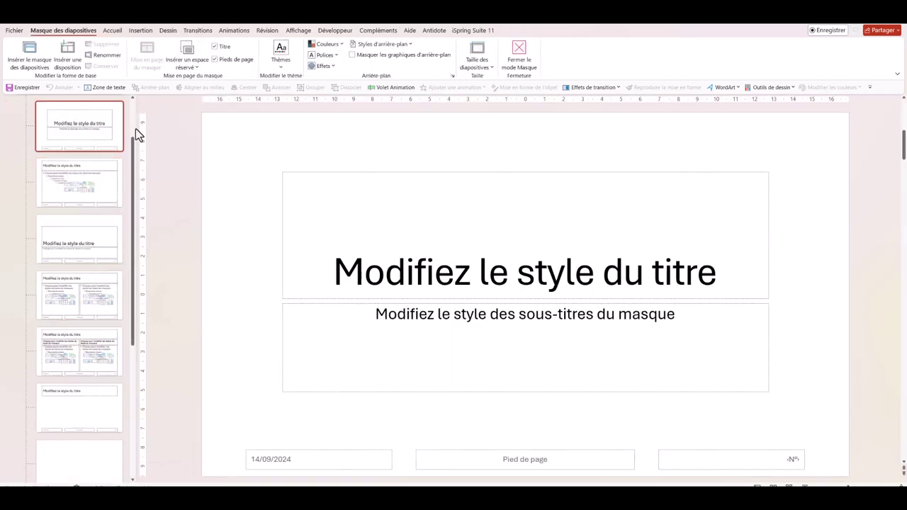
# Preview the slide master, then the Title Slide, Title and Content, Section Header and Two Content layouts.
pyautogui.scroll(-2, 90, 149)
pyautogui.scroll(-1, 90, 150)
pyautogui.scroll(3, 88, 149)
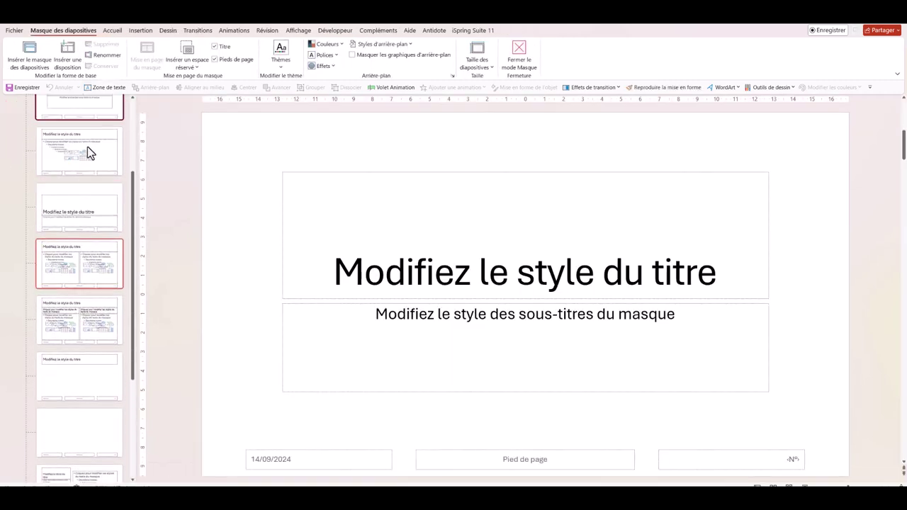
pyautogui.scroll(2, 87, 147)
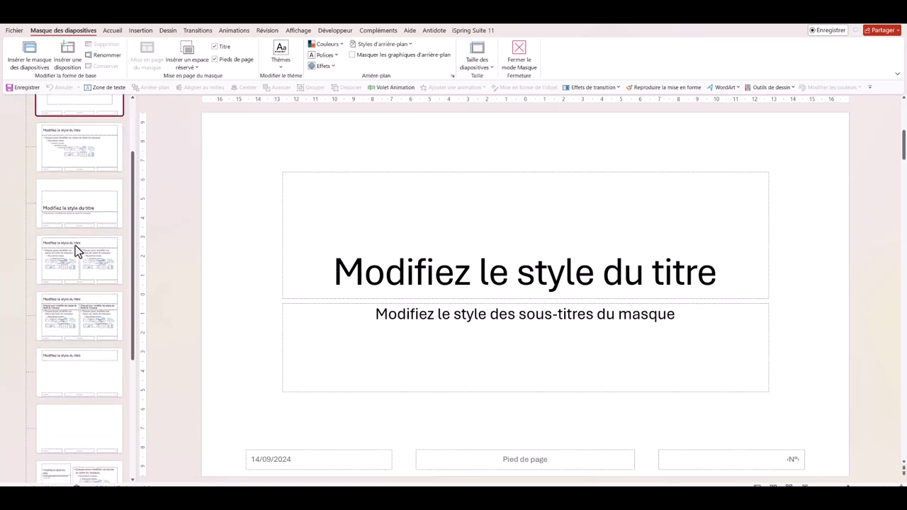
pyautogui.click(47, 150)
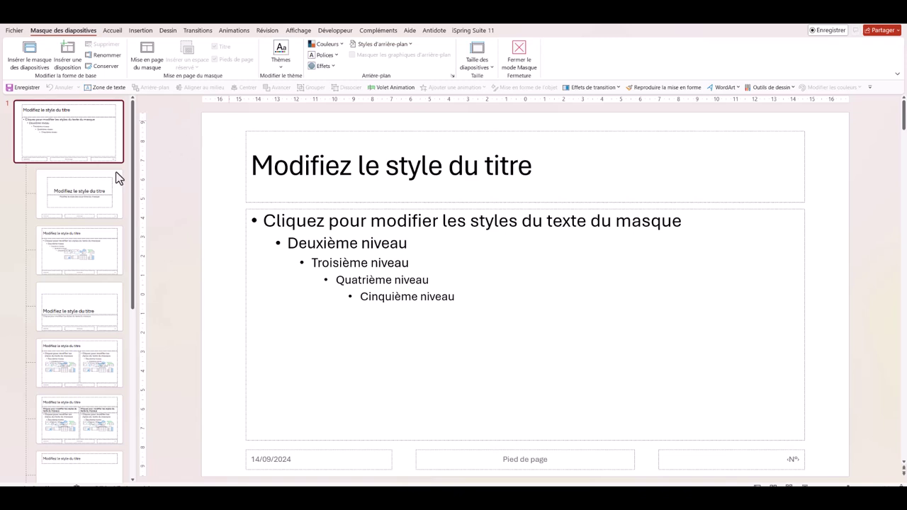
pyautogui.click(89, 187)
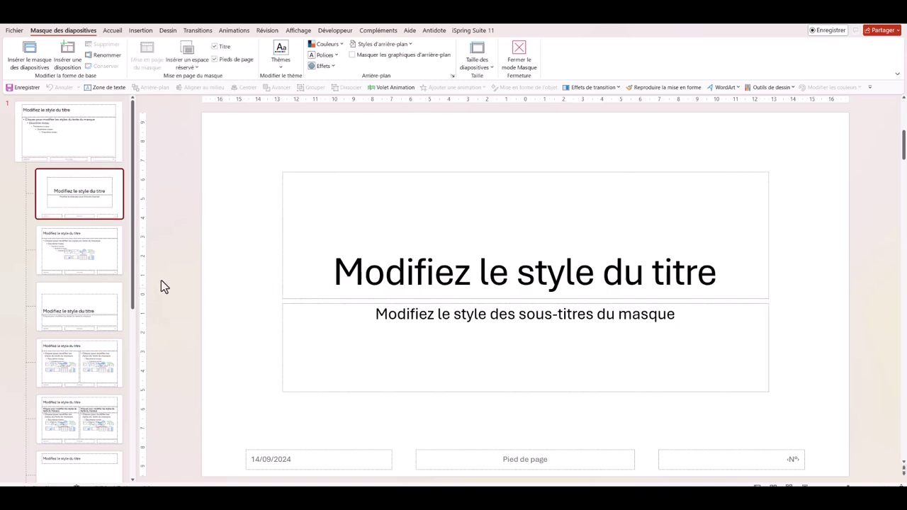
pyautogui.click(66, 257)
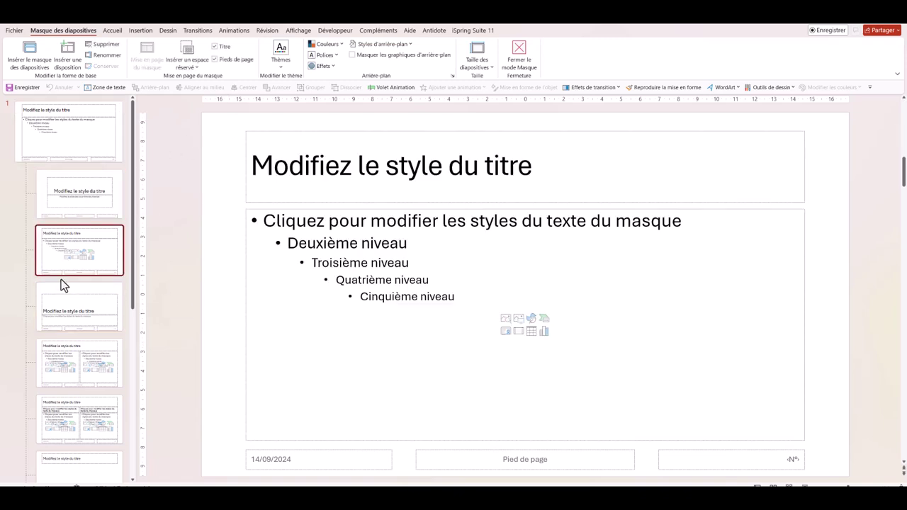
pyautogui.click(76, 314)
pyautogui.click(78, 380)
# Preview the remaining layouts through Vertical Title, ending back on the main slide master.
pyautogui.scroll(-3, 76, 371)
pyautogui.scroll(-1, 77, 371)
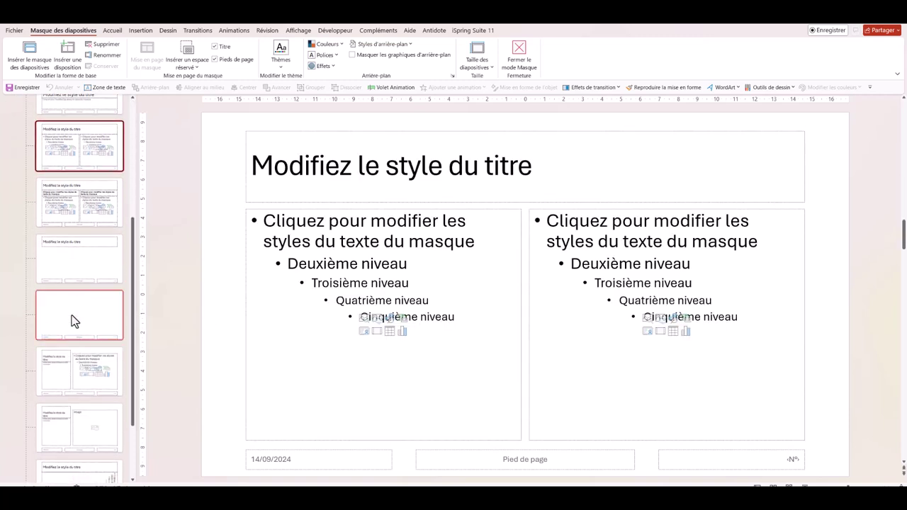
pyautogui.click(75, 319)
pyautogui.click(70, 279)
pyautogui.click(72, 316)
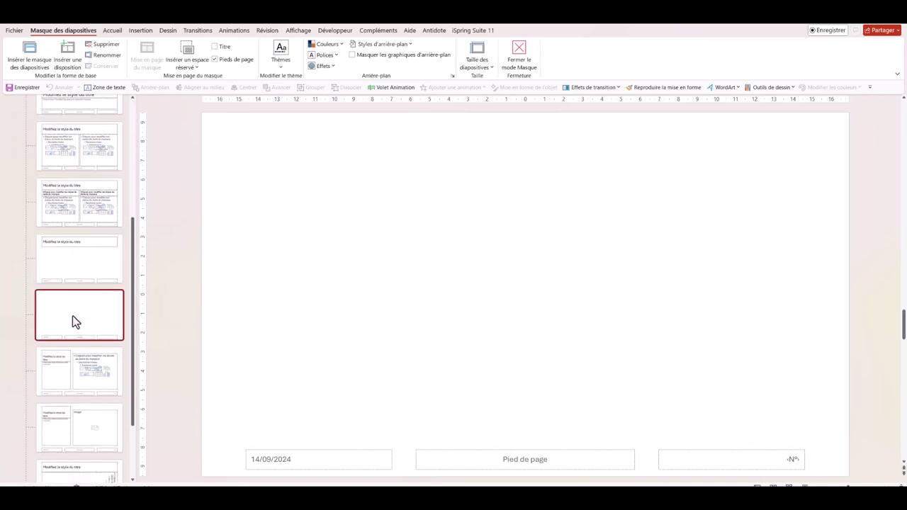
pyautogui.scroll(-2, 71, 311)
pyautogui.click(68, 290)
pyautogui.click(89, 388)
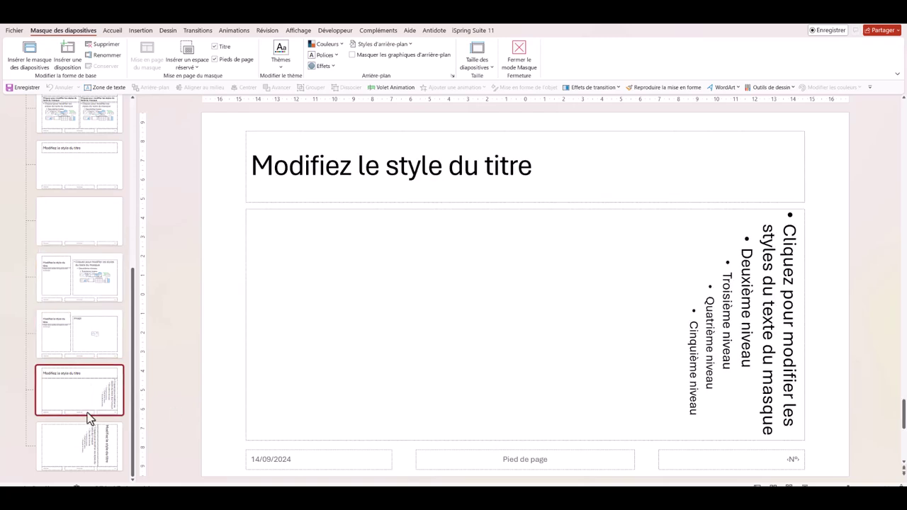
pyautogui.click(94, 456)
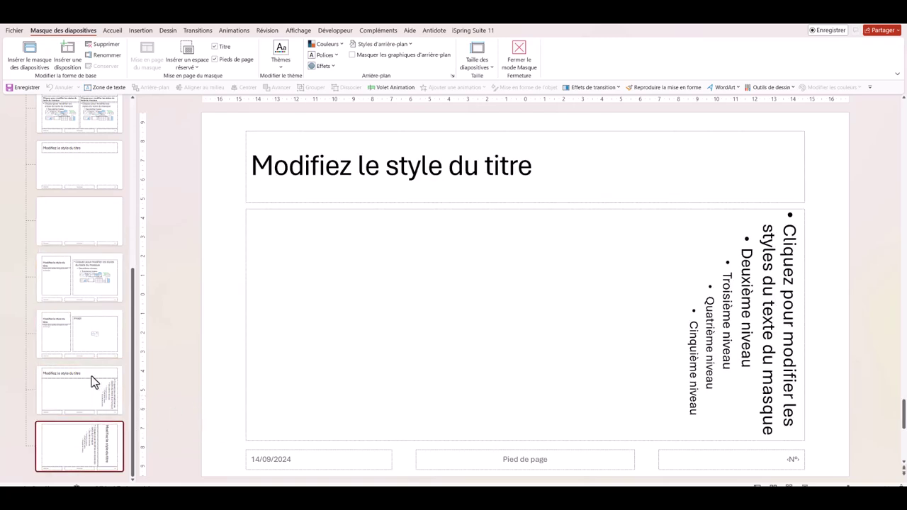
pyautogui.scroll(10, 91, 340)
pyautogui.click(53, 145)
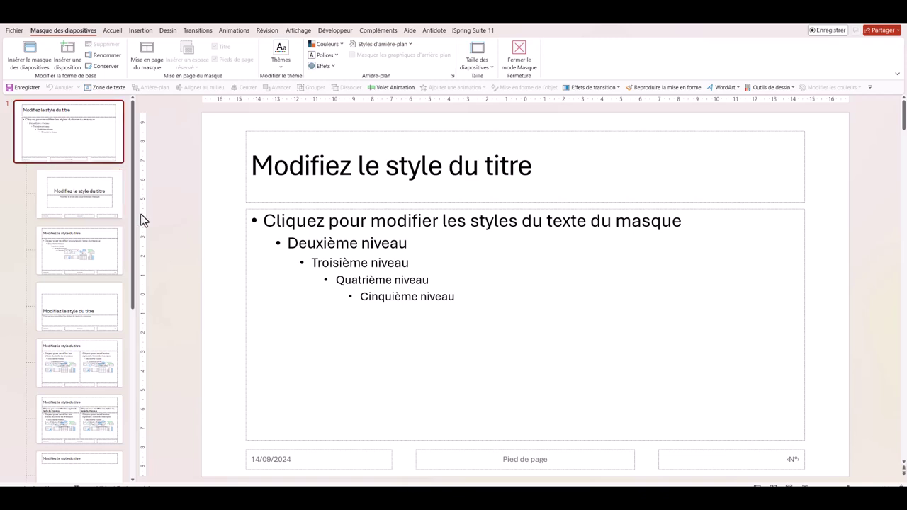
# Insert a second slide master and rename it 'Test'.
pyautogui.click(28, 51)
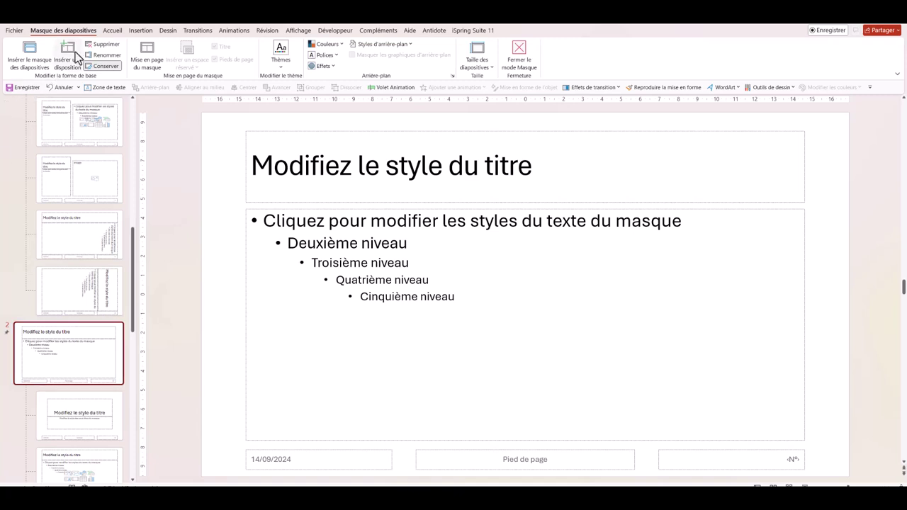
pyautogui.click(106, 56)
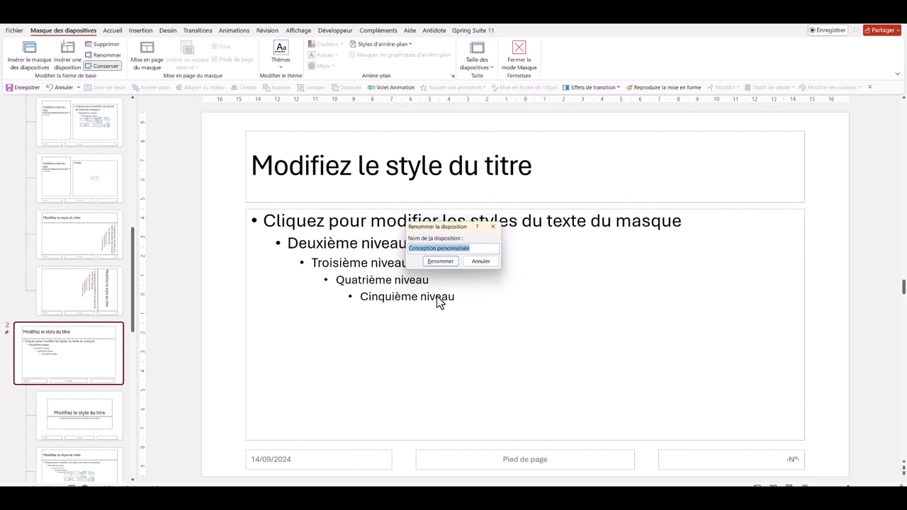
pyautogui.write('Test')
pyautogui.click(438, 262)
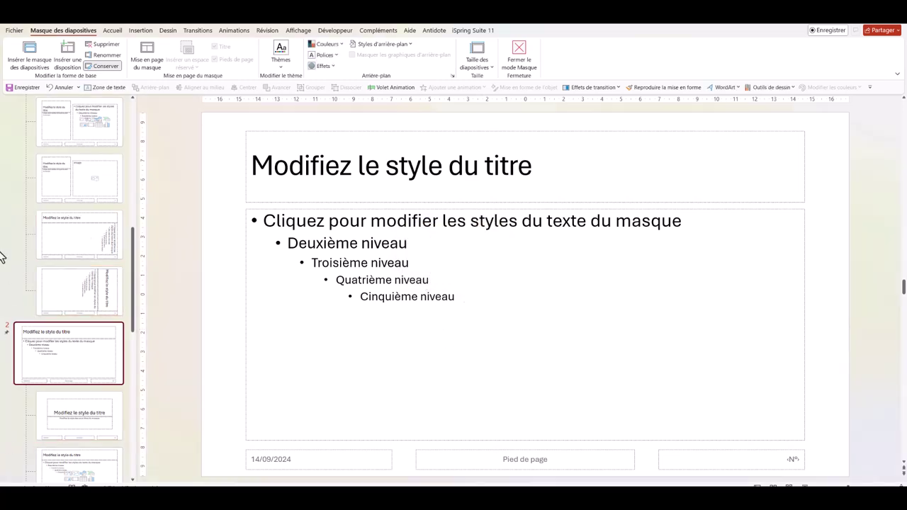
# Scroll through the thumbnail pane to review the new Test master and its layouts.
pyautogui.scroll(-3, 60, 315)
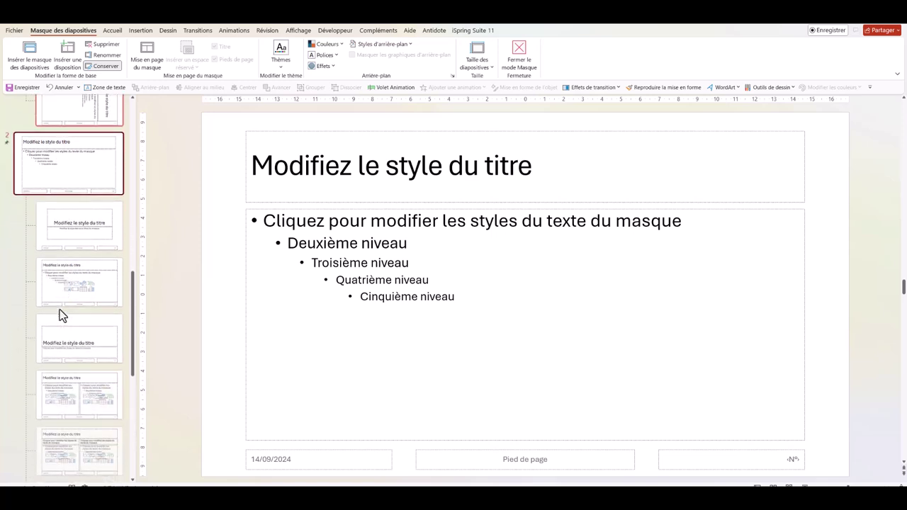
pyautogui.scroll(-3, 58, 309)
pyautogui.scroll(-3, 58, 308)
pyautogui.scroll(-3, 67, 446)
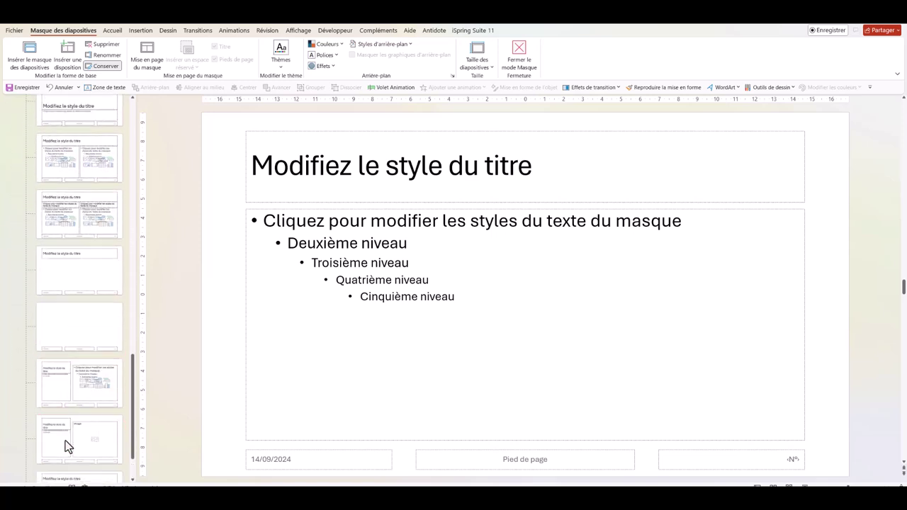
pyautogui.scroll(3, 45, 361)
pyautogui.scroll(3, 42, 354)
pyautogui.scroll(-2, 41, 348)
pyautogui.scroll(-3, 45, 317)
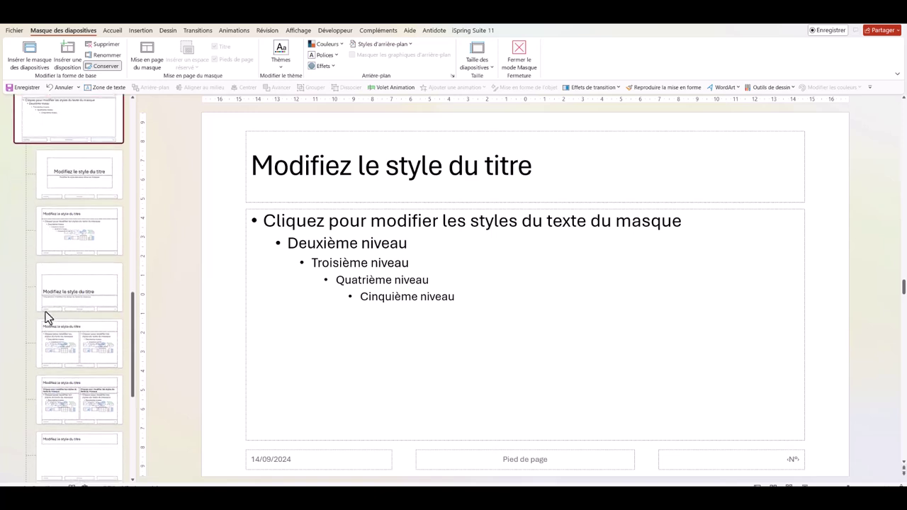
pyautogui.scroll(1, 78, 132)
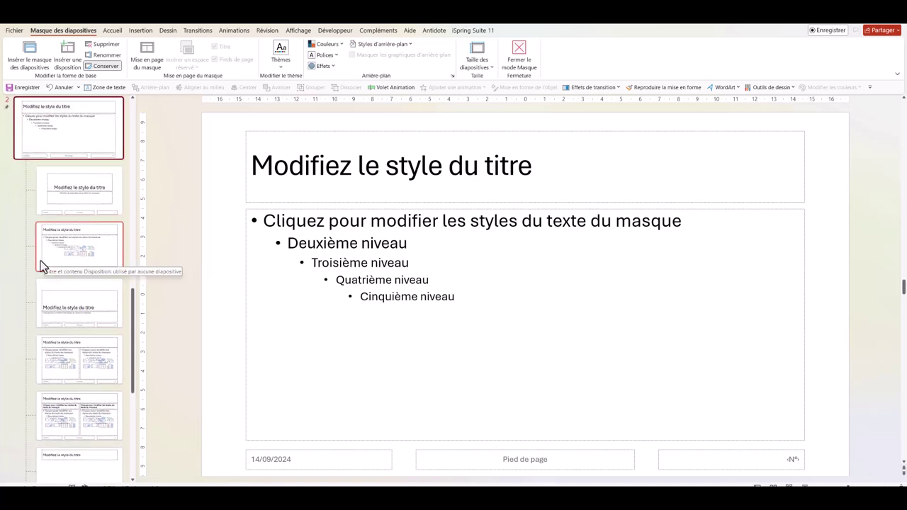
pyautogui.scroll(1, 35, 235)
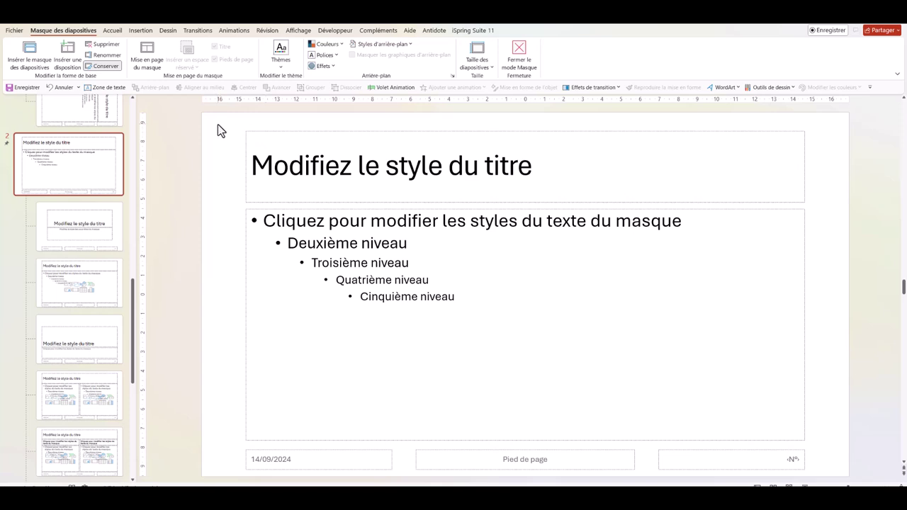
# Browse the theme colour palettes without applying one, then bring up the Background Styles gallery.
pyautogui.click(331, 48)
pyautogui.scroll(-1, 335, 110)
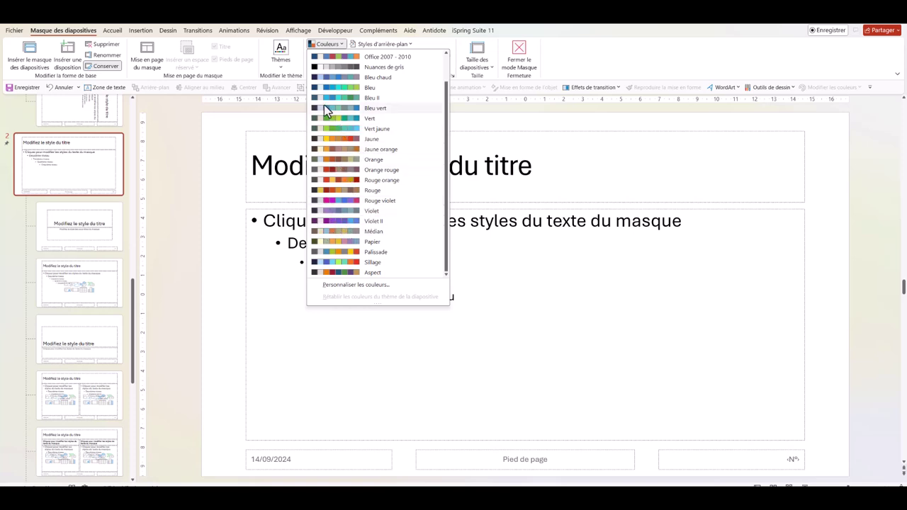
pyautogui.click(349, 114)
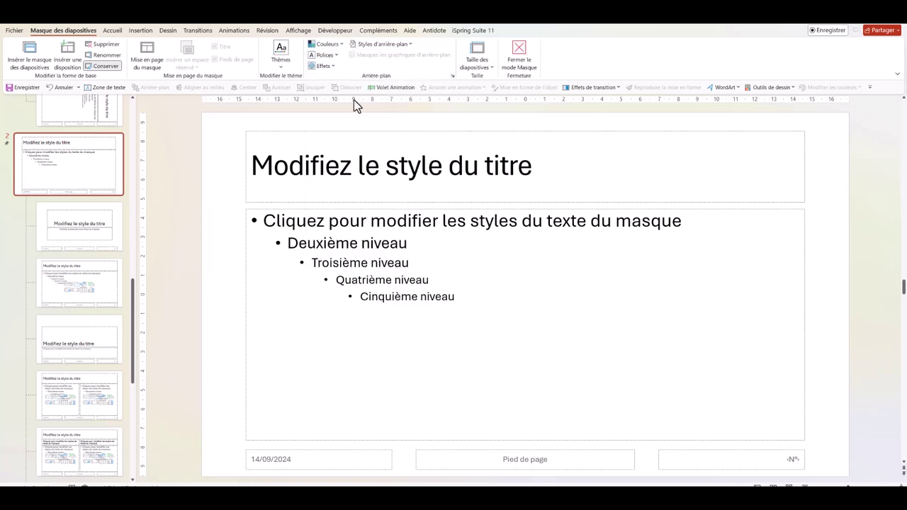
pyautogui.click(408, 45)
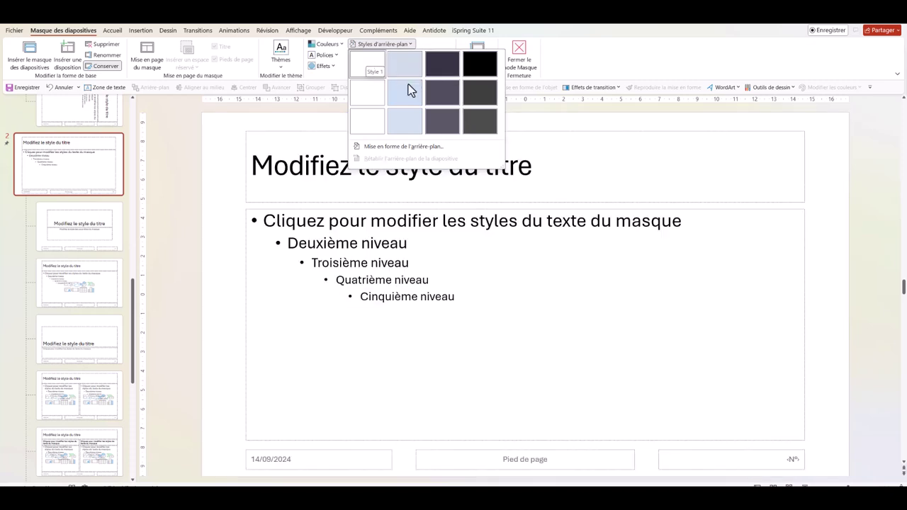
# In Format Background, try light teal, blue, grey and near-black solid fills, then restore white.
pyautogui.click(415, 150)
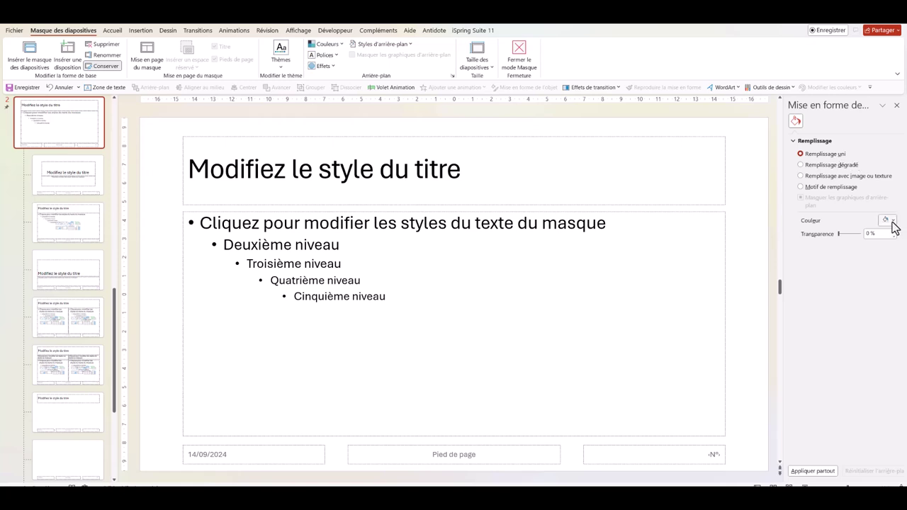
pyautogui.click(891, 221)
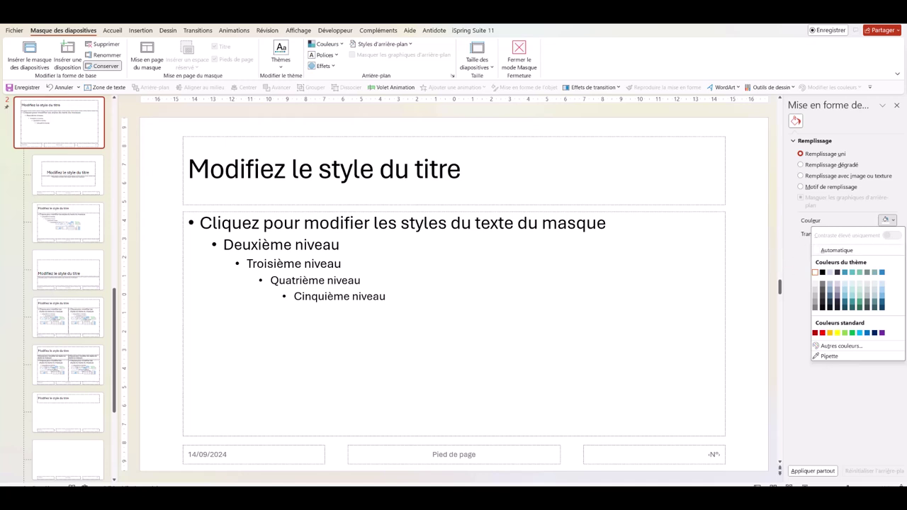
pyautogui.click(859, 285)
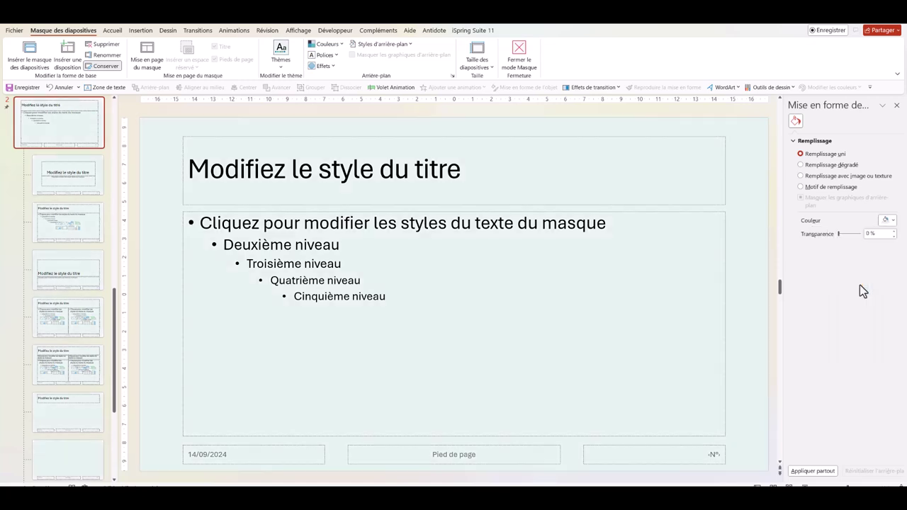
pyautogui.click(887, 220)
pyautogui.click(883, 277)
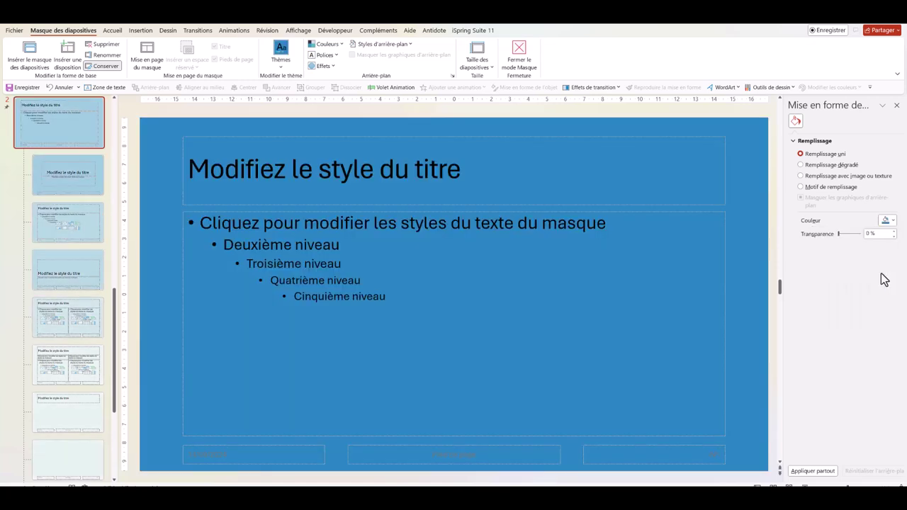
pyautogui.click(888, 220)
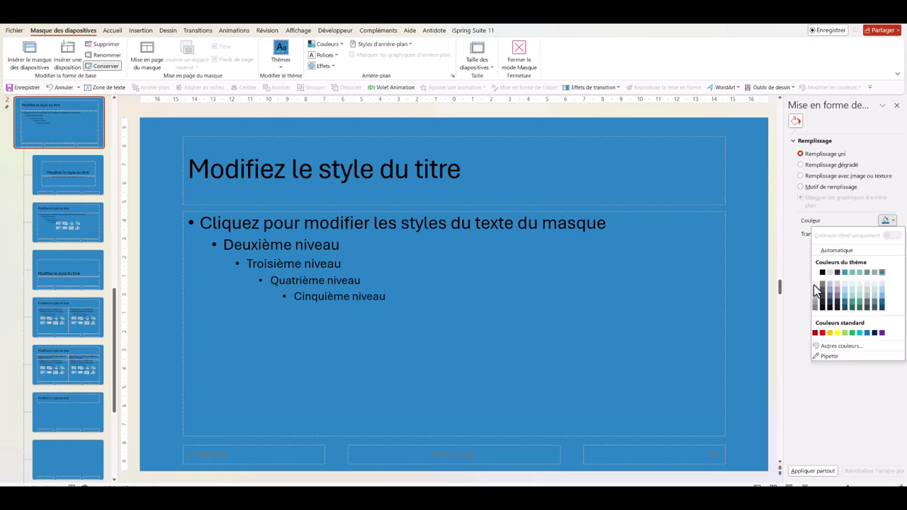
pyautogui.click(823, 287)
pyautogui.click(887, 220)
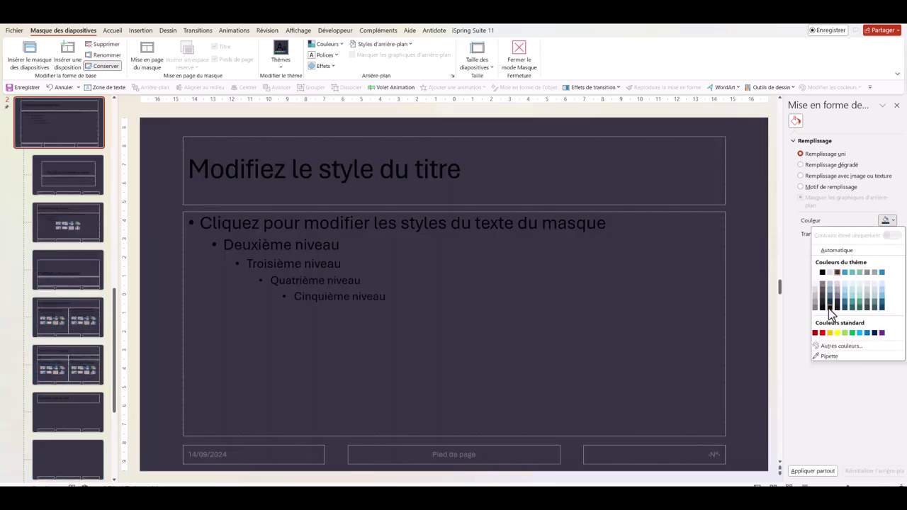
pyautogui.click(828, 308)
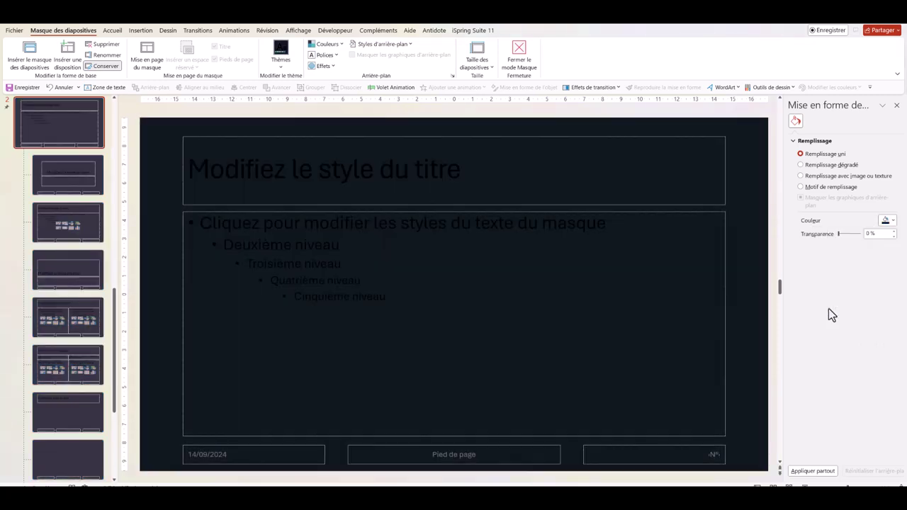
pyautogui.click(885, 221)
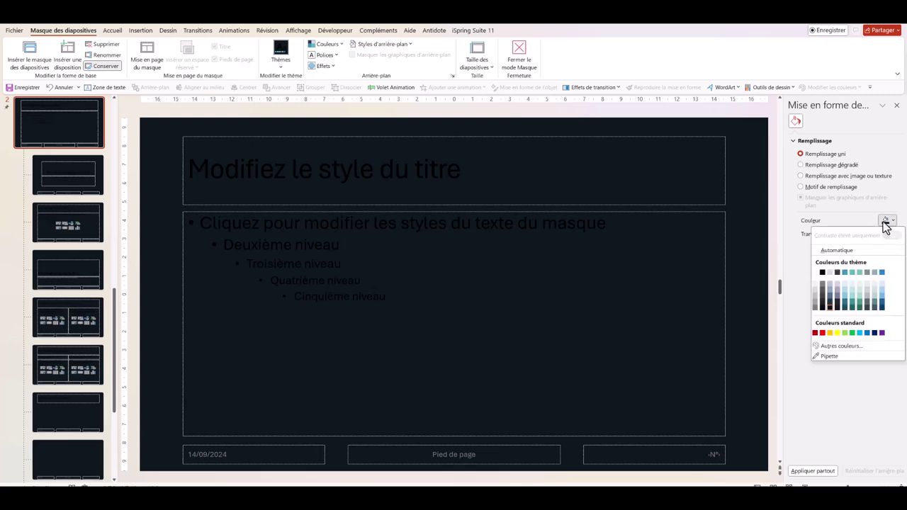
pyautogui.click(818, 288)
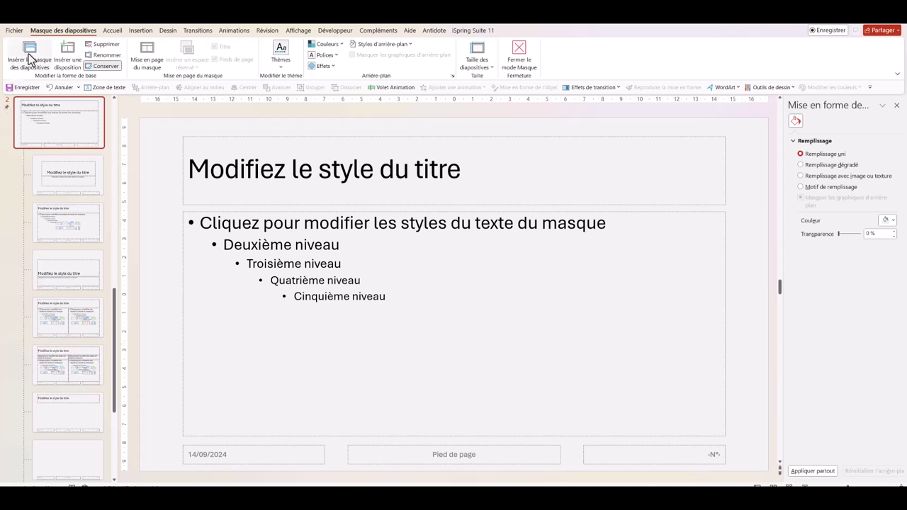
pyautogui.scroll(1, 76, 194)
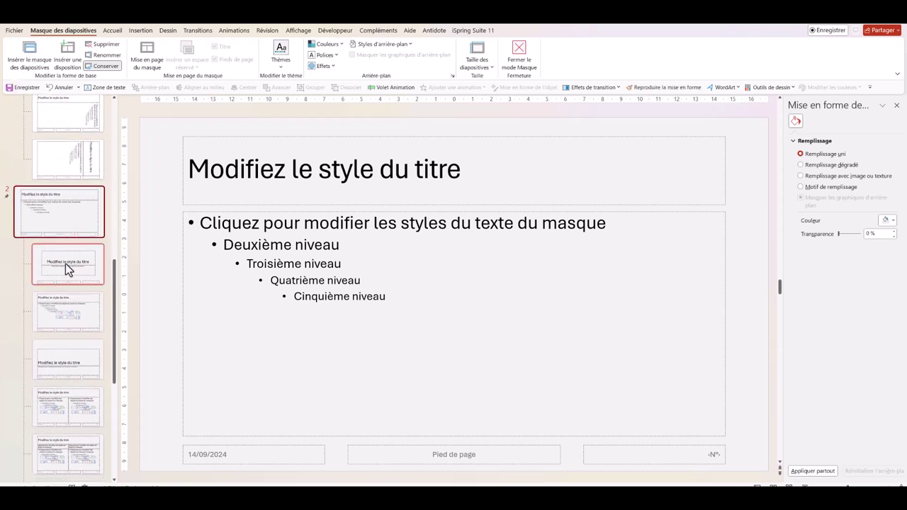
pyautogui.scroll(-1, 65, 263)
pyautogui.scroll(-2, 65, 264)
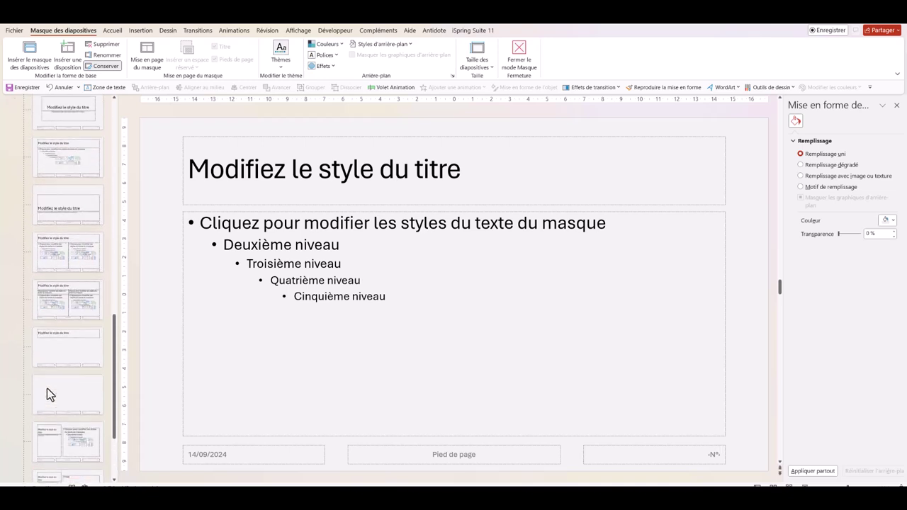
pyautogui.scroll(1, 47, 388)
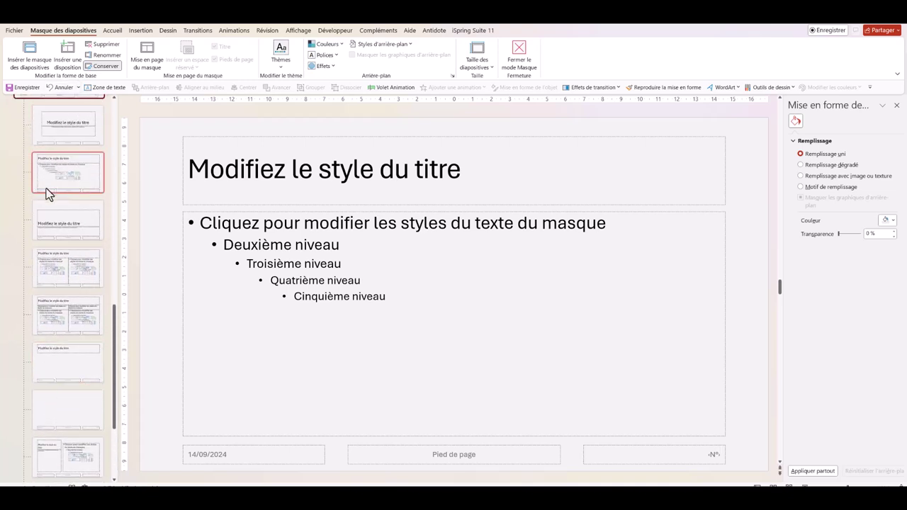
pyautogui.click(82, 192)
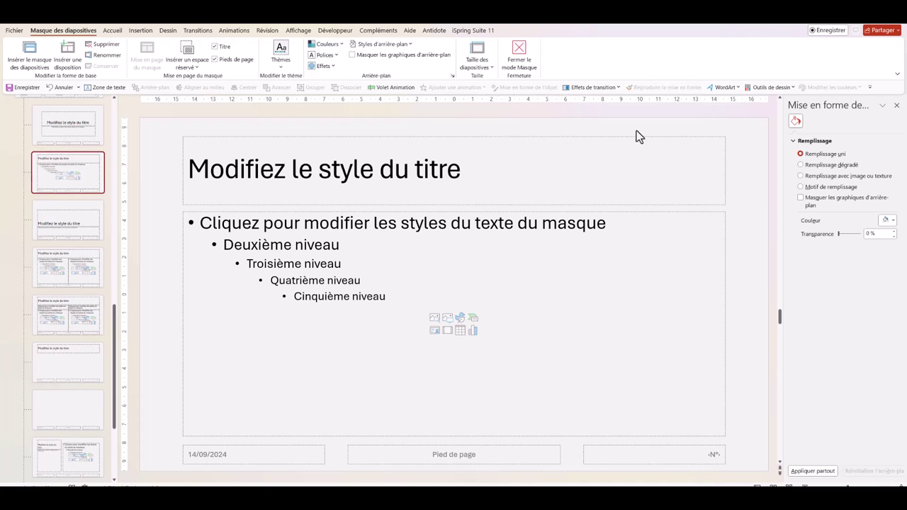
pyautogui.click(894, 221)
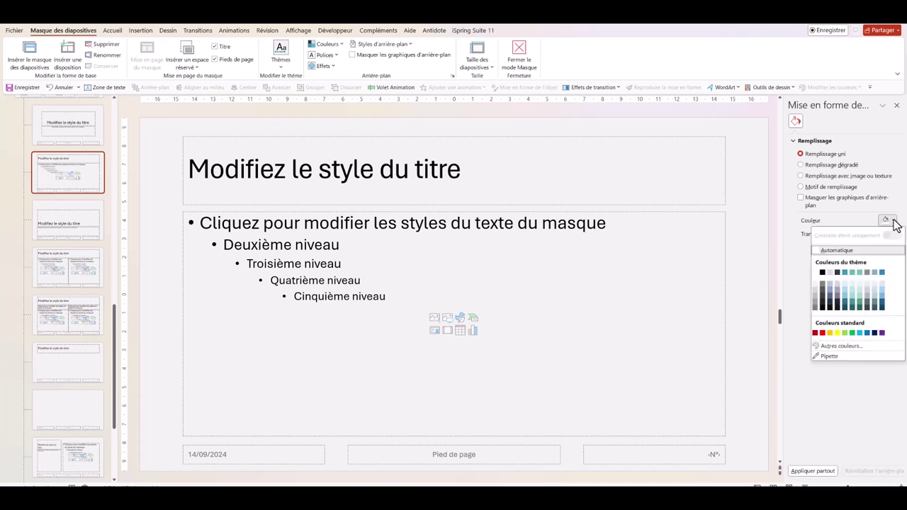
pyautogui.click(845, 272)
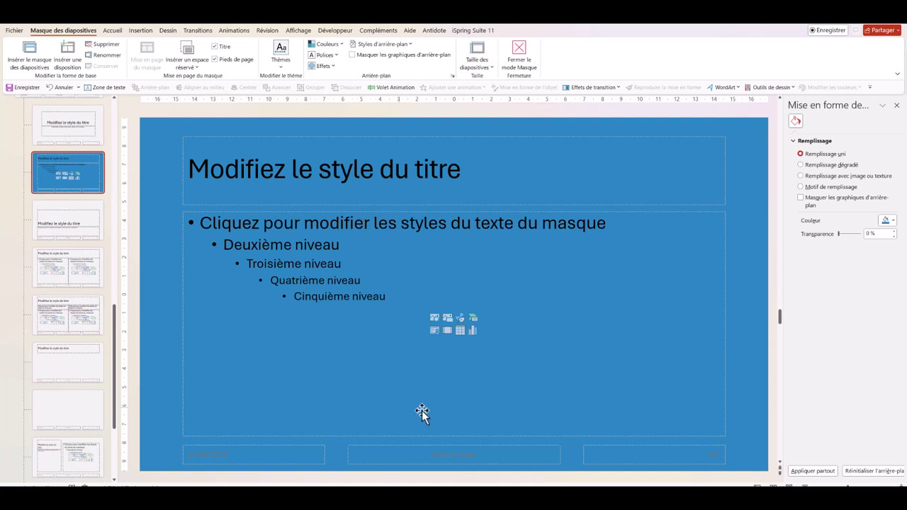
pyautogui.scroll(3, 82, 343)
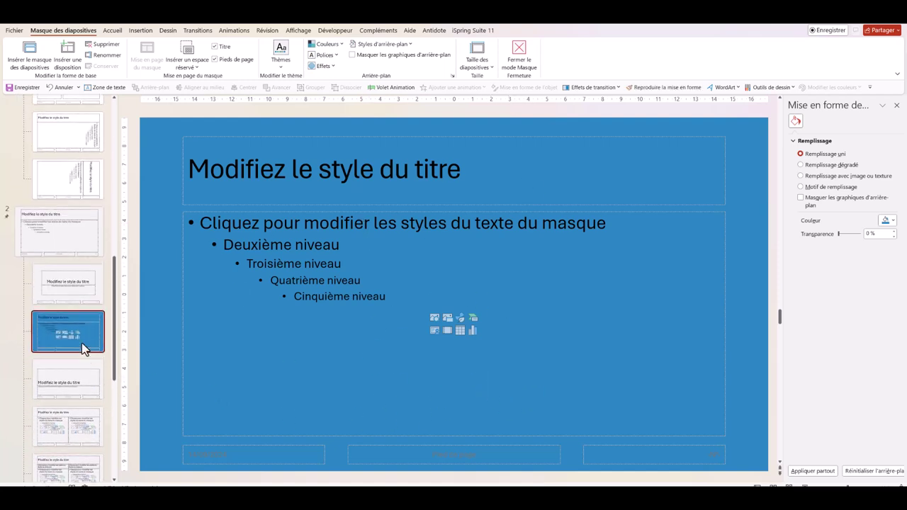
pyautogui.scroll(1, 82, 342)
pyautogui.scroll(-2, 78, 337)
pyautogui.scroll(-2, 78, 340)
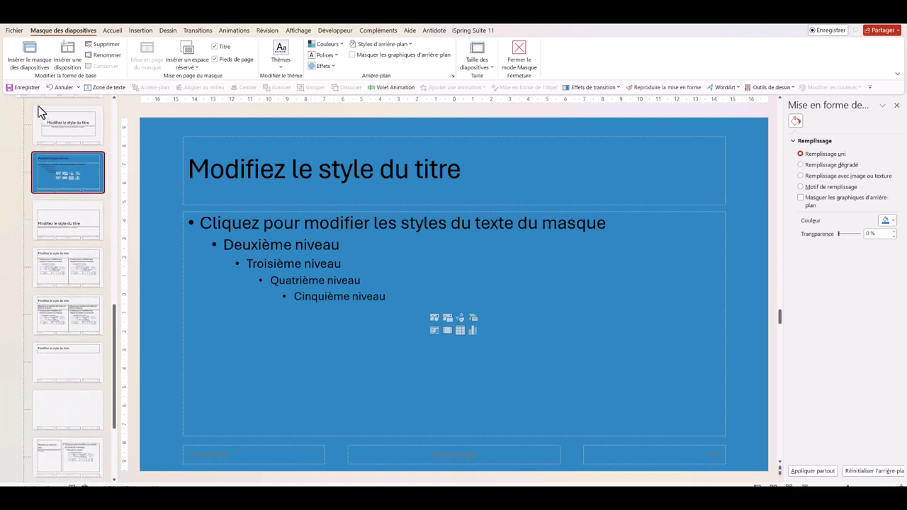
pyautogui.click(59, 87)
pyautogui.scroll(1, 71, 127)
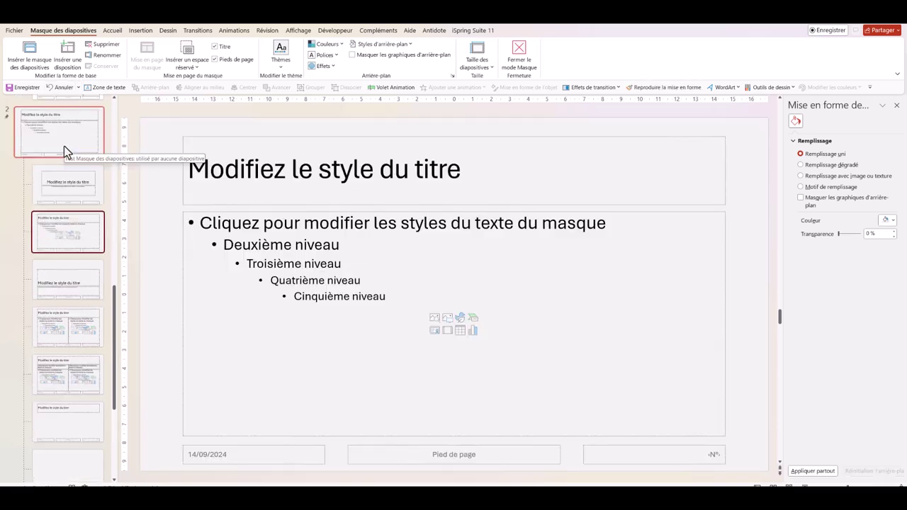
pyautogui.click(64, 145)
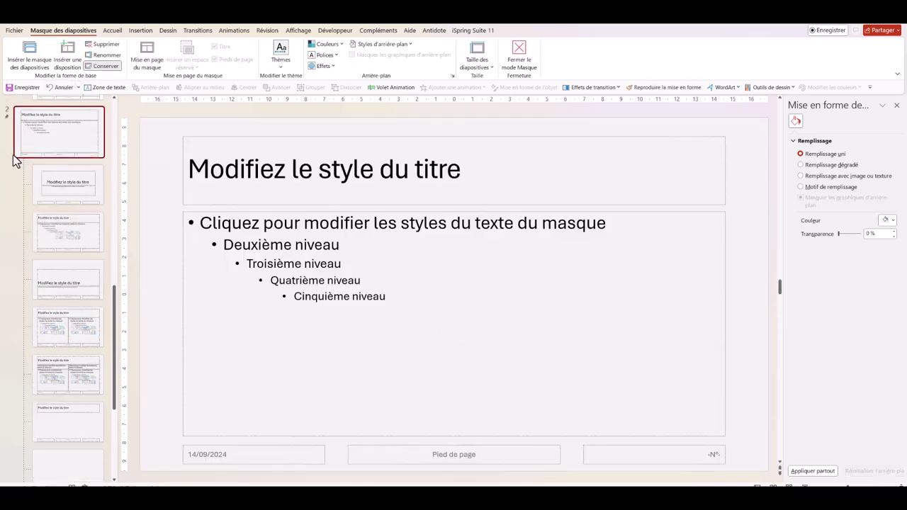
# Apply the Custom 1 Candara font set to the Test master and select its title placeholder.
pyautogui.click(336, 56)
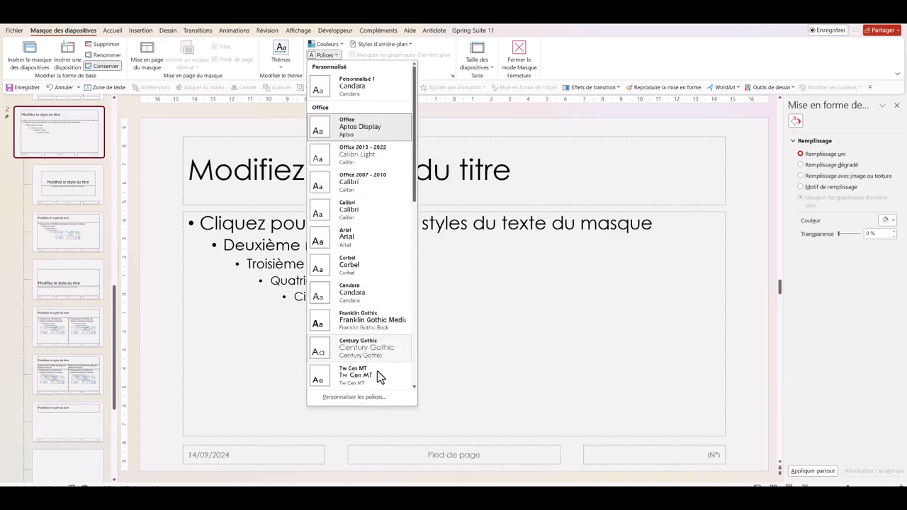
pyautogui.scroll(-3, 344, 126)
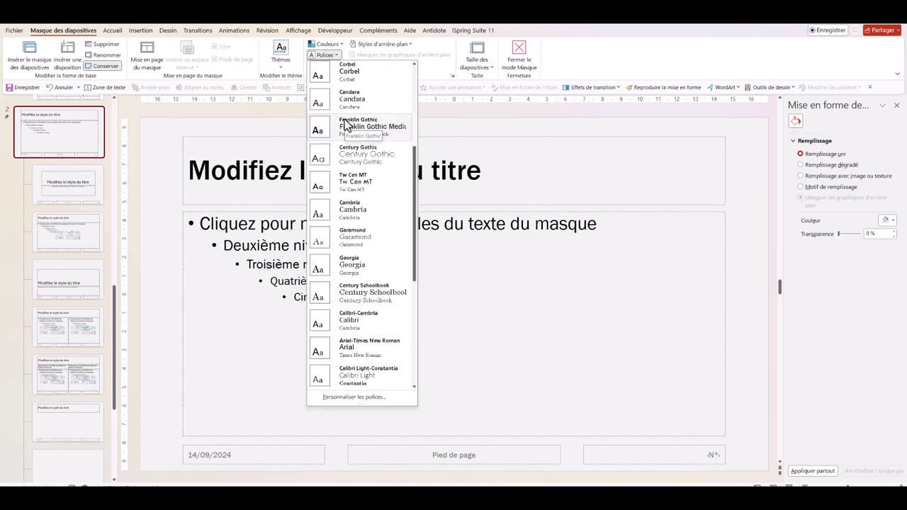
pyautogui.click(345, 99)
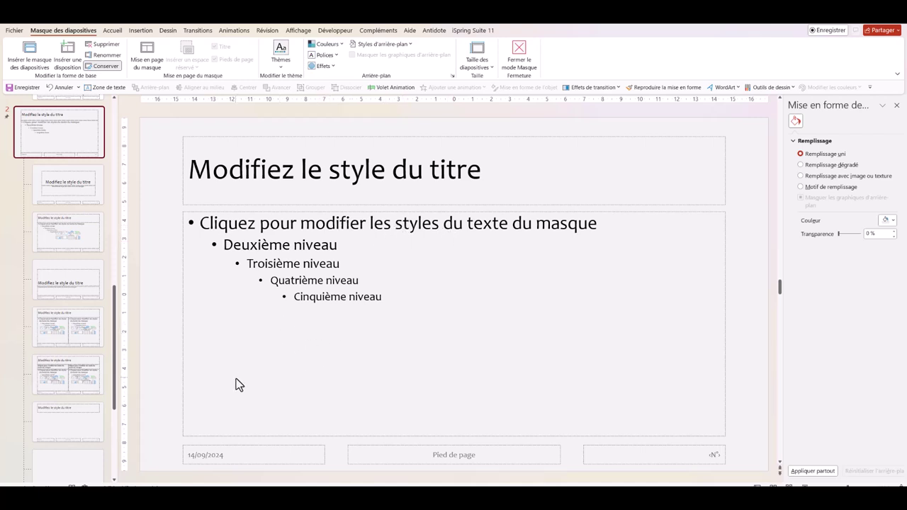
pyautogui.click(525, 166)
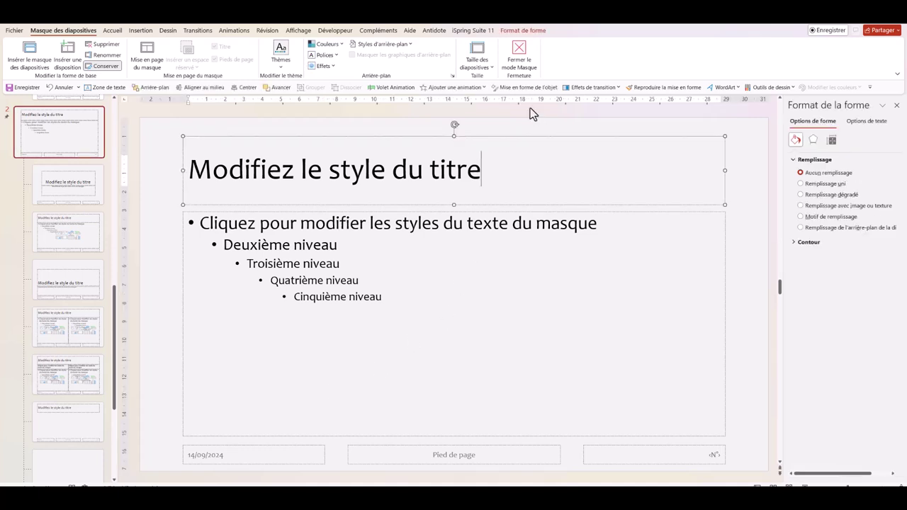
pyautogui.click(491, 65)
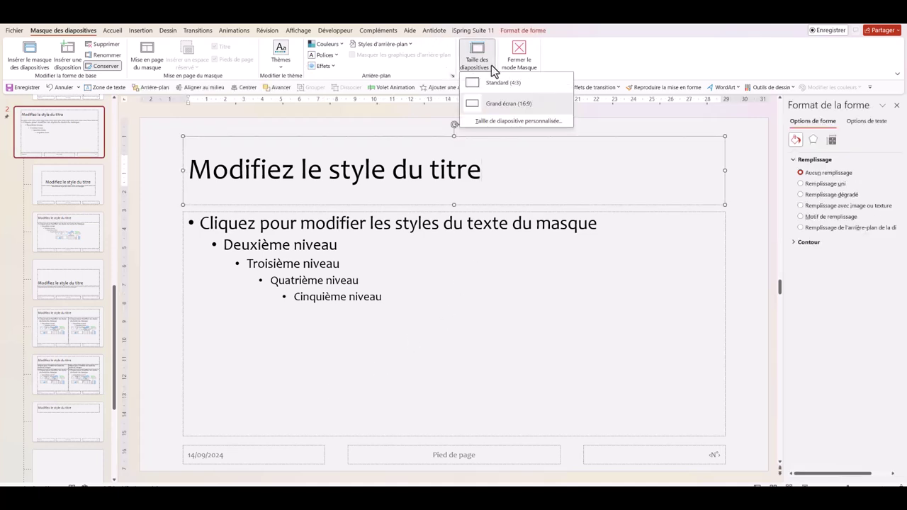
pyautogui.click(501, 122)
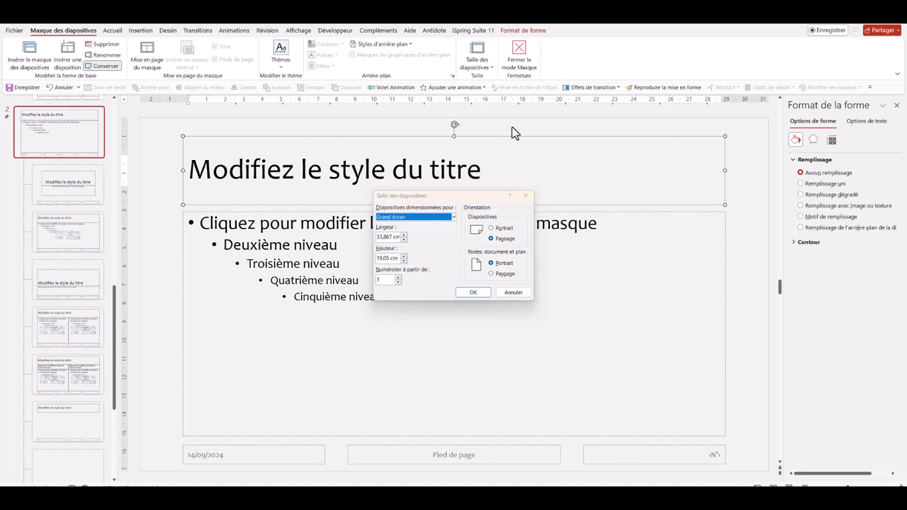
pyautogui.click(472, 292)
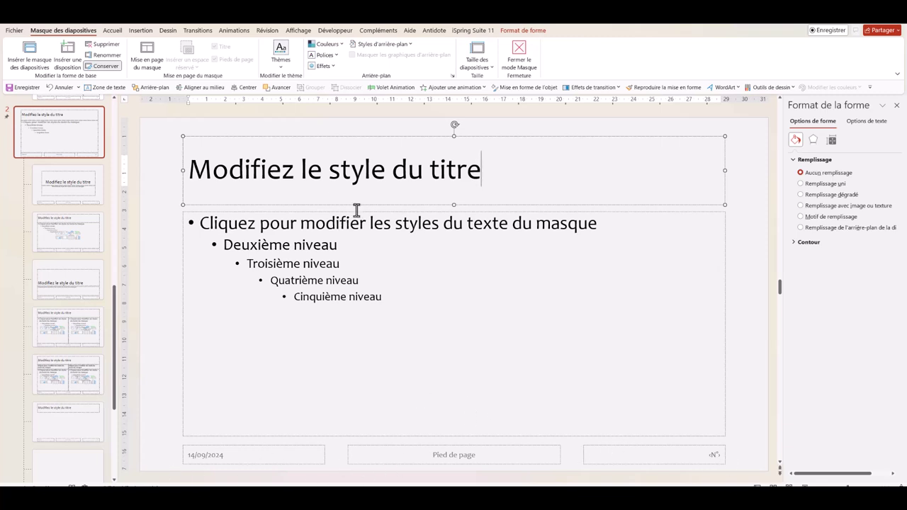
# In Mise en page du masque, clear Date, Pied de page and Nº de diapositive.
pyautogui.click(147, 53)
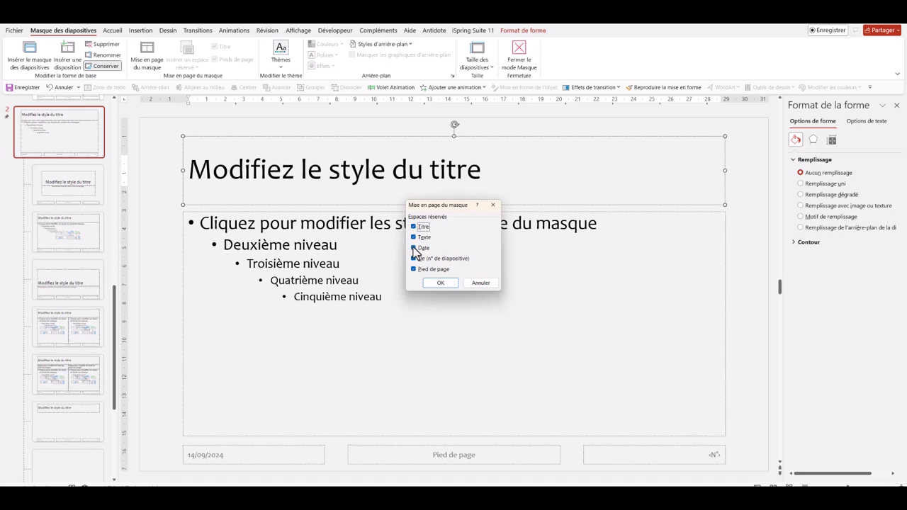
pyautogui.click(440, 282)
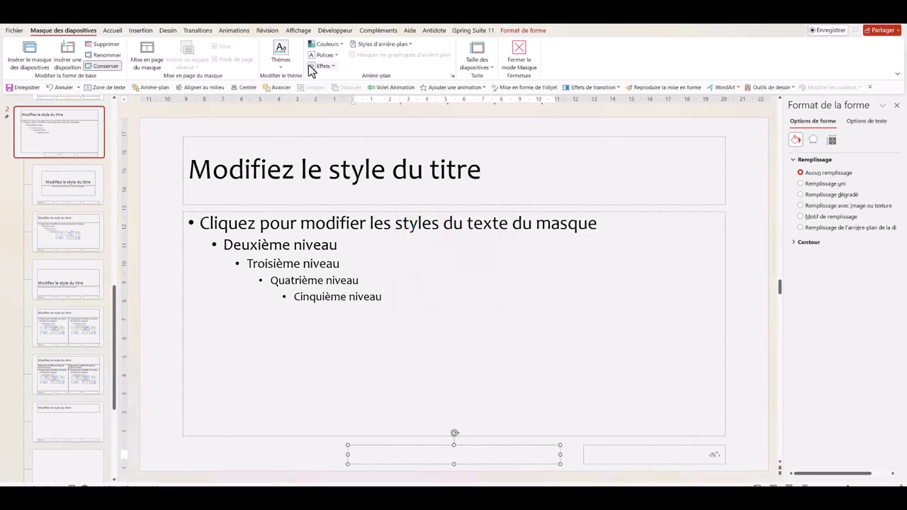
pyautogui.click(151, 63)
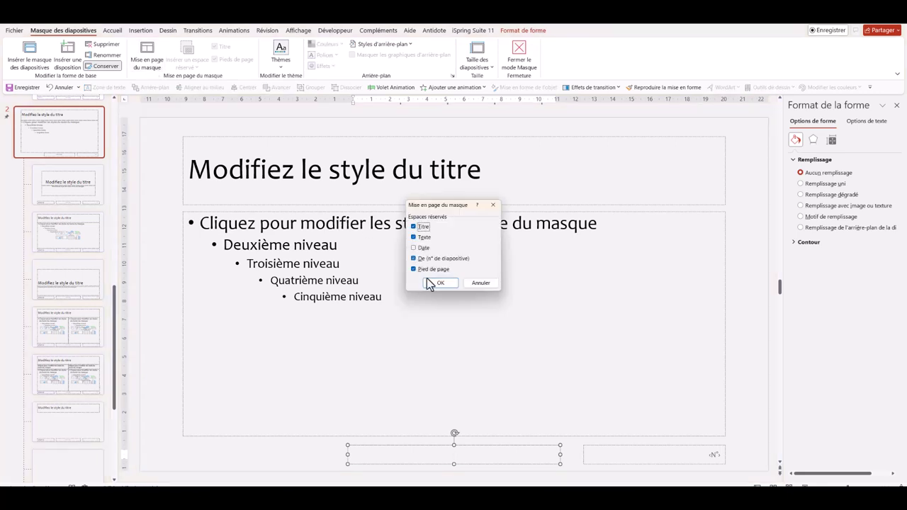
pyautogui.click(440, 283)
pyautogui.click(659, 457)
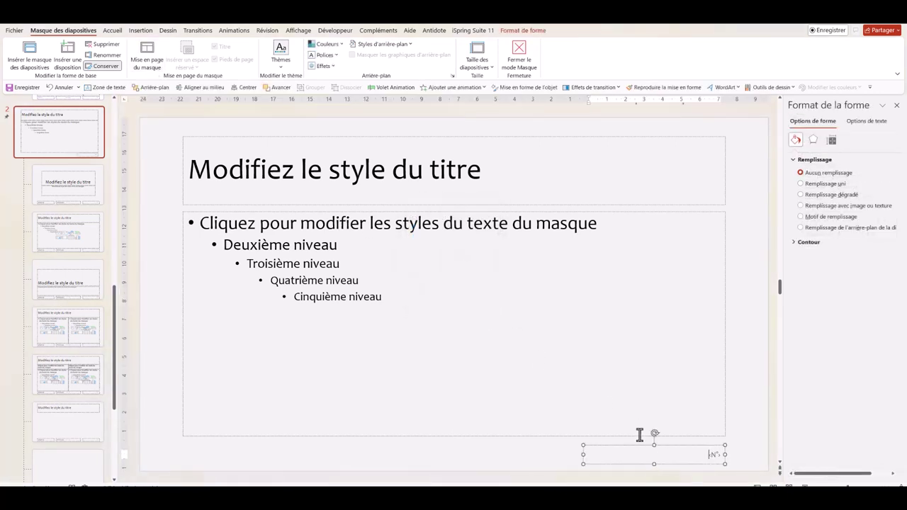
pyautogui.click(413, 260)
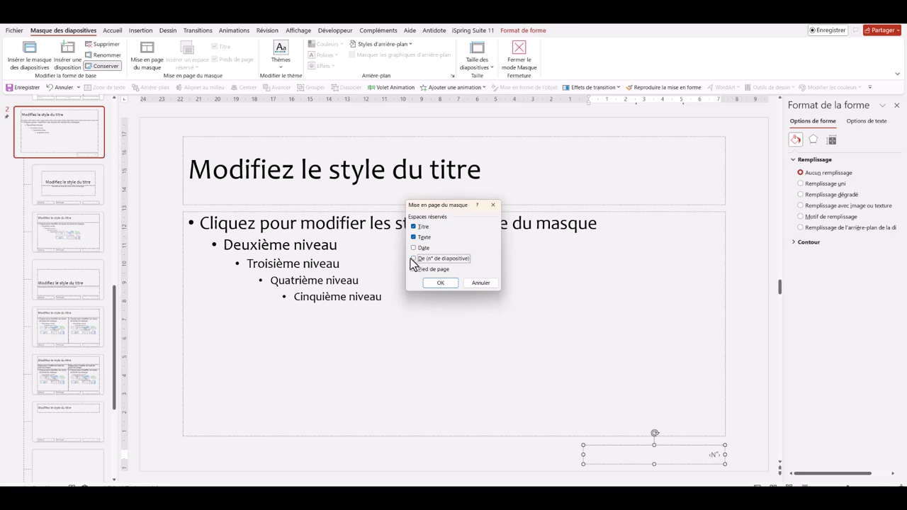
pyautogui.press('Return')
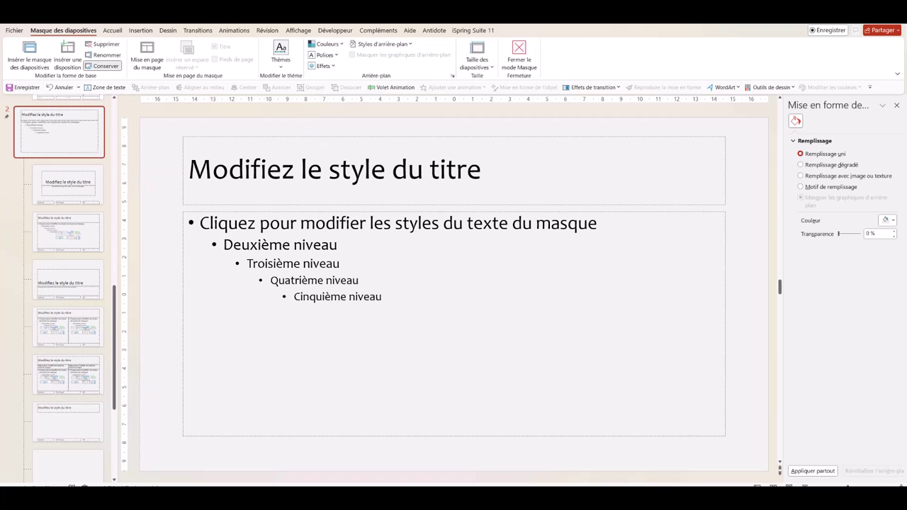
# Insert the Lady Video logo picture onto the Test master.
pyautogui.click(13, 31)
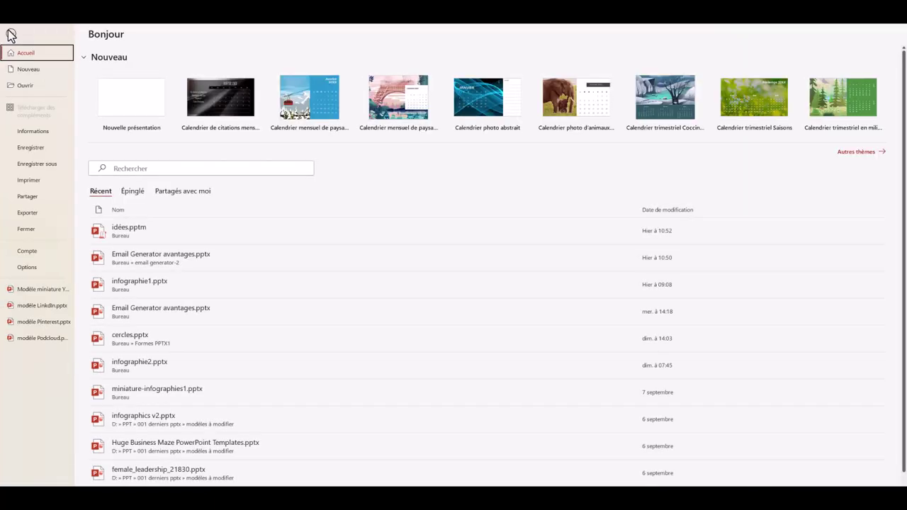
pyautogui.press('Escape')
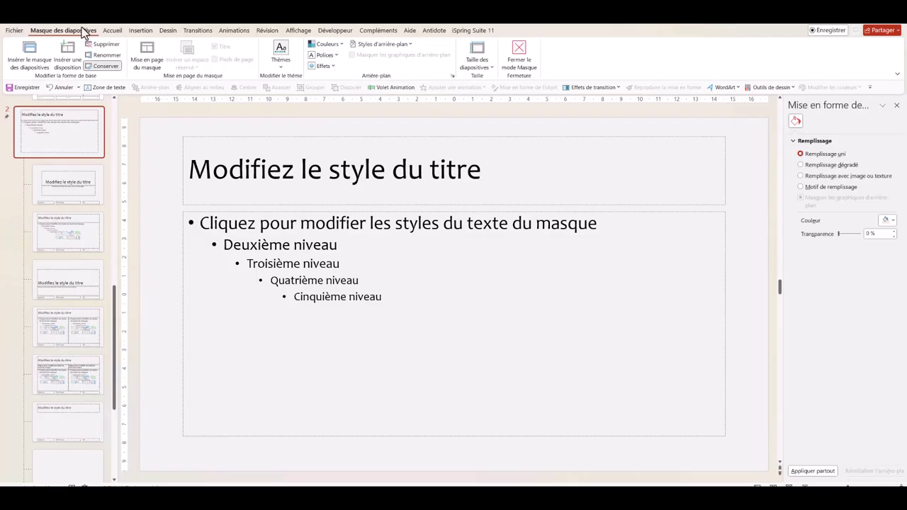
pyautogui.click(138, 30)
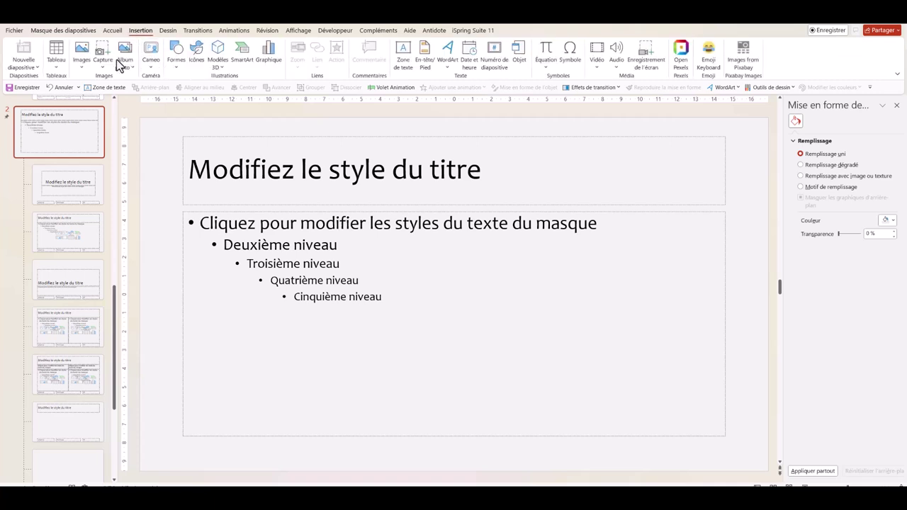
pyautogui.click(83, 66)
pyautogui.click(105, 92)
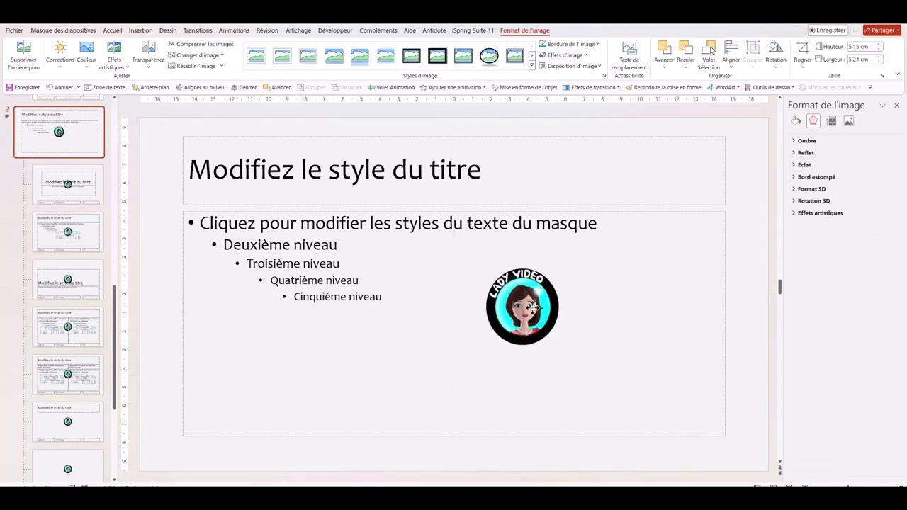
# Crop the logo to an oval and shrink it to a small badge in the top-right corner.
pyautogui.click(803, 53)
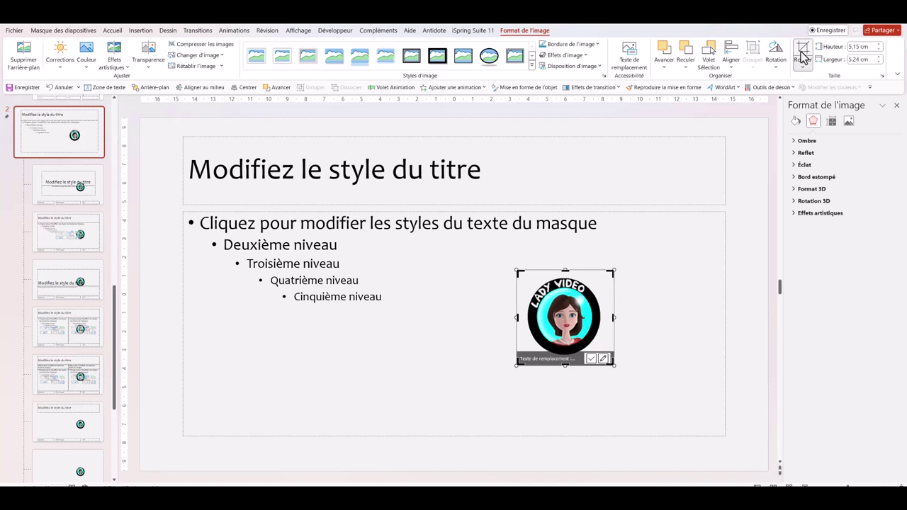
pyautogui.click(803, 53)
pyautogui.click(803, 68)
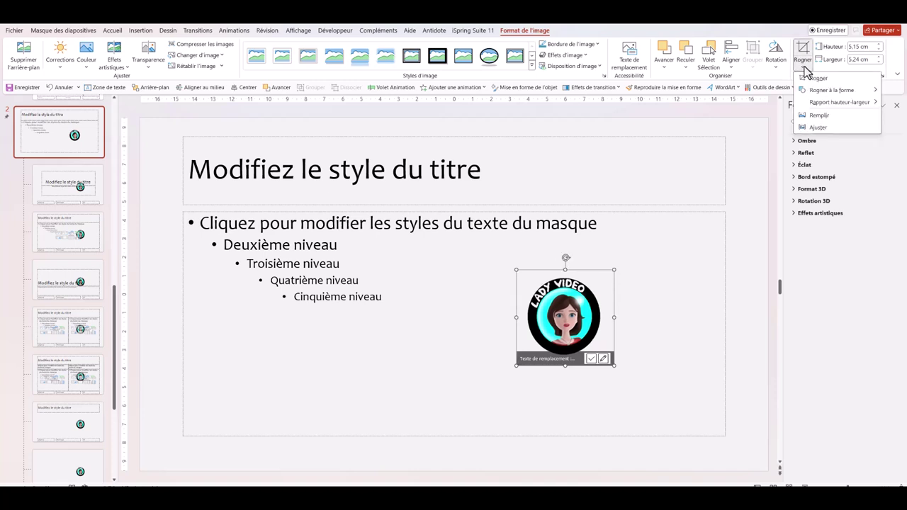
pyautogui.click(803, 67)
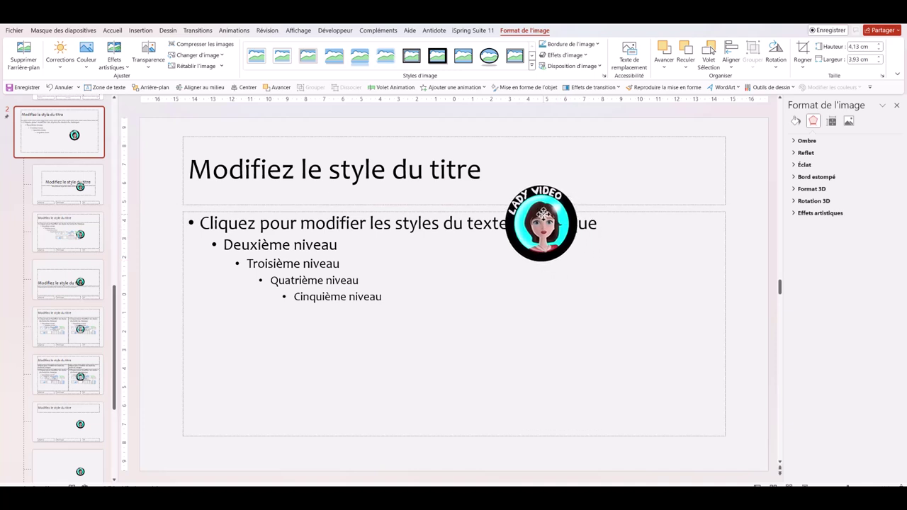
pyautogui.moveTo(504, 184); pyautogui.dragTo(681, 403)
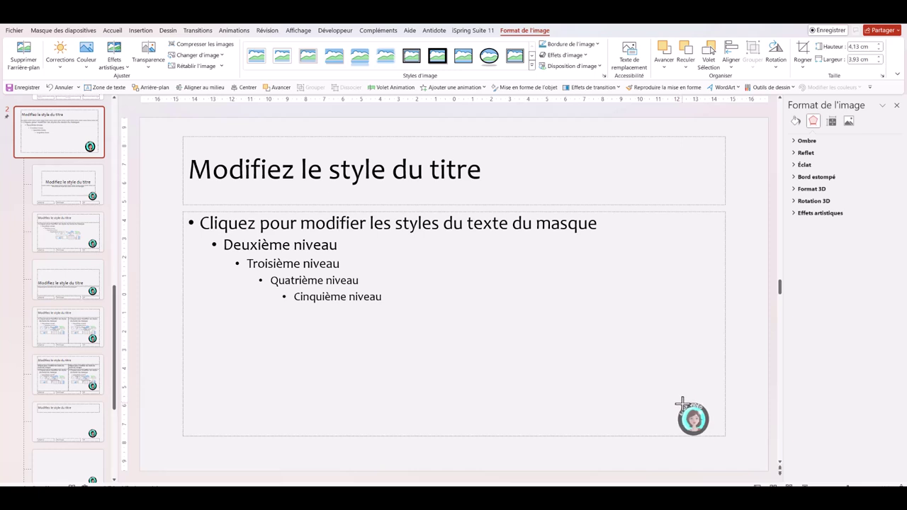
pyautogui.moveTo(690, 422)
pyautogui.mouseDown()
pyautogui.moveTo(712, 332)
pyautogui.moveTo(730, 142)
pyautogui.mouseUp()
pyautogui.click(2, 126)
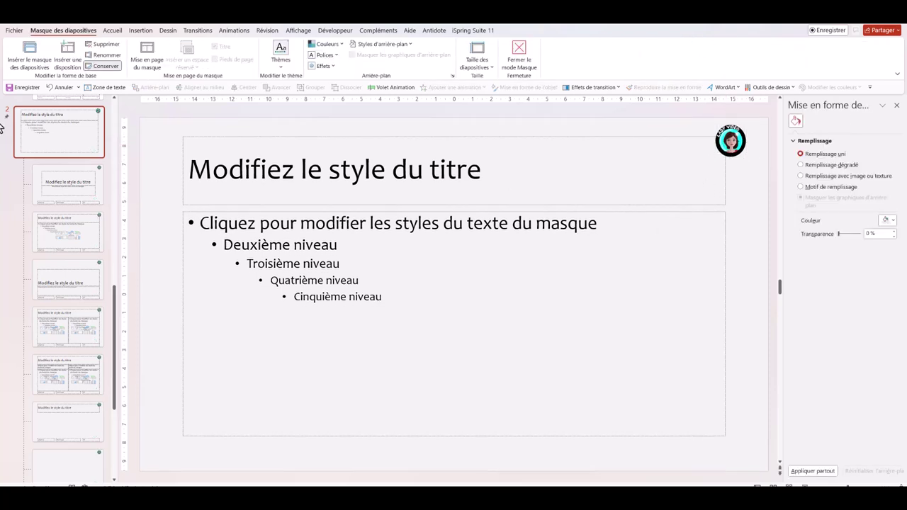
# Check the logo shows on the content, two-content, comparison and title slide layouts.
pyautogui.click(83, 247)
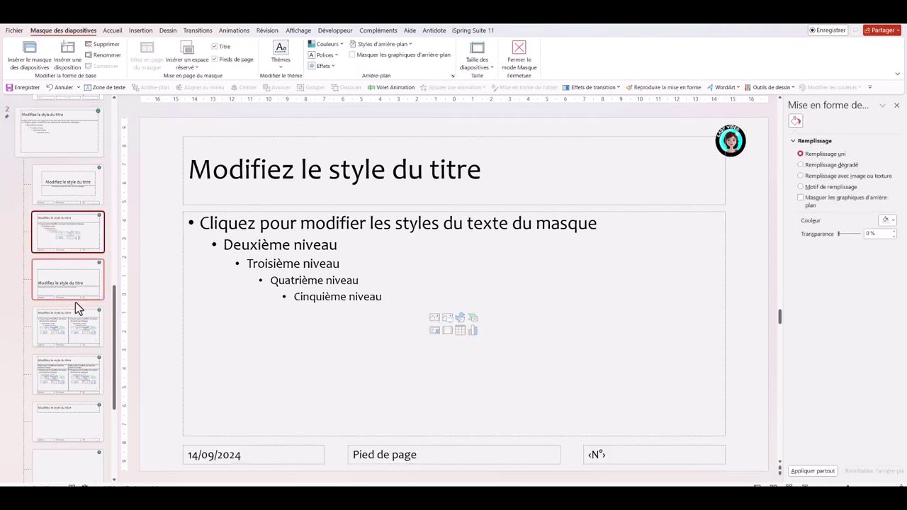
pyautogui.click(70, 330)
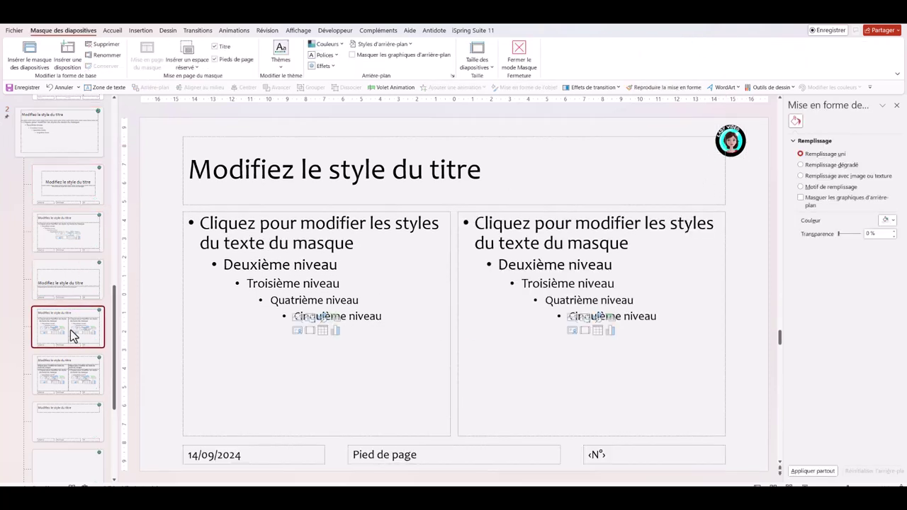
pyautogui.click(78, 385)
pyautogui.click(59, 131)
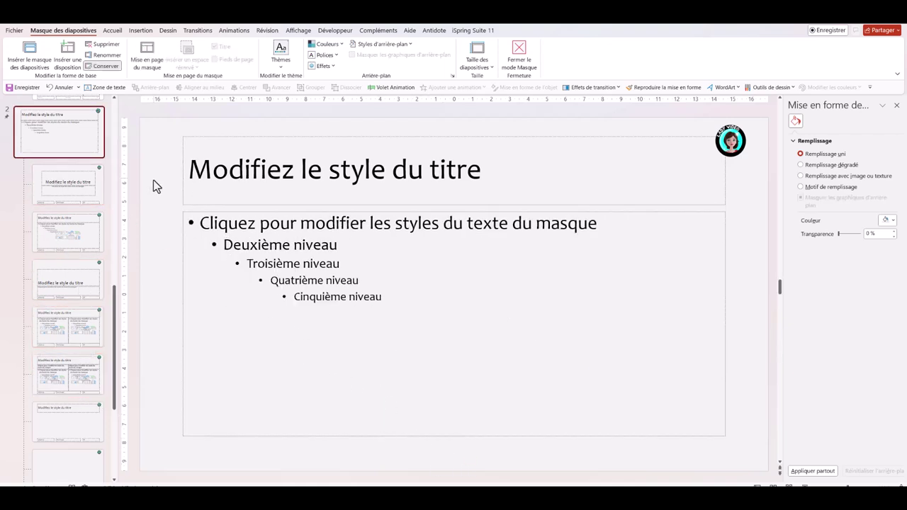
pyautogui.click(88, 191)
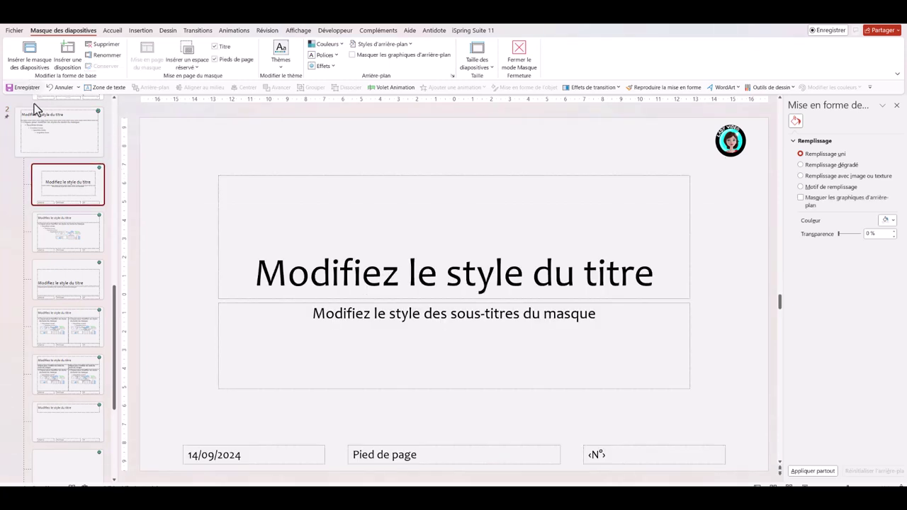
# Select the entire title text on the Test master and bring up the Animations commands.
pyautogui.click(60, 132)
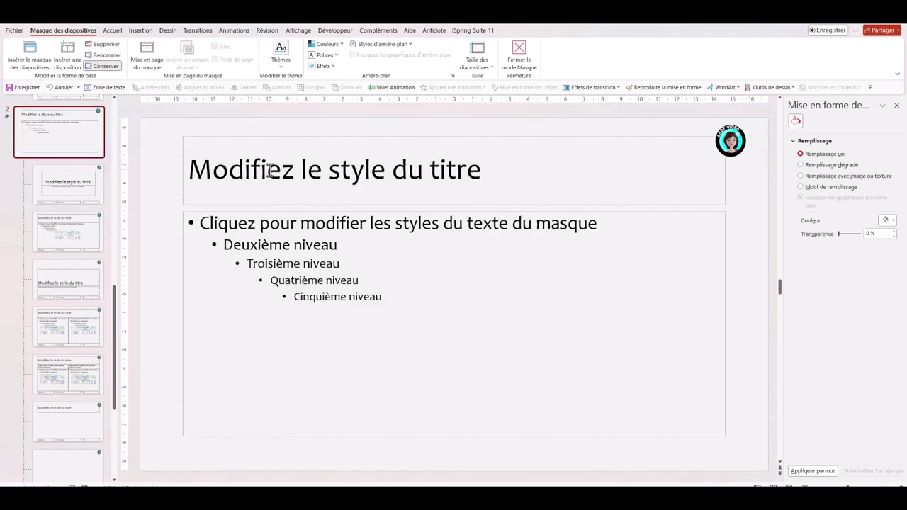
pyautogui.click(281, 163)
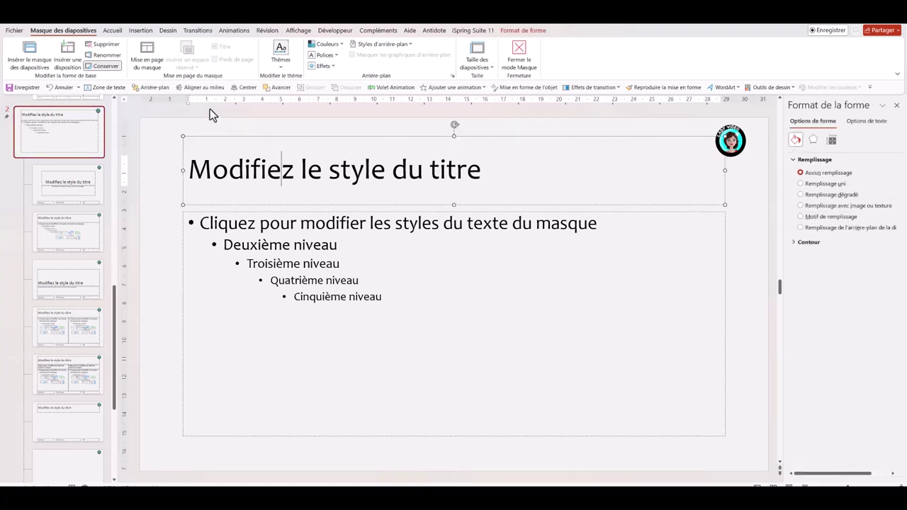
pyautogui.click(239, 172)
pyautogui.click(201, 171)
pyautogui.moveTo(200, 170); pyautogui.dragTo(486, 172)
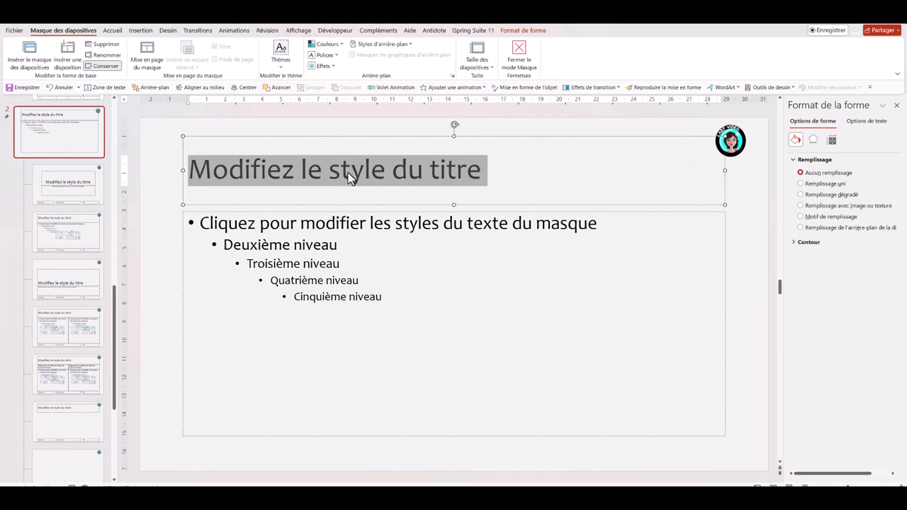
pyautogui.click(238, 31)
# Add the Apparaître entrance to the master title and set it to animate text by letter.
pyautogui.click(387, 91)
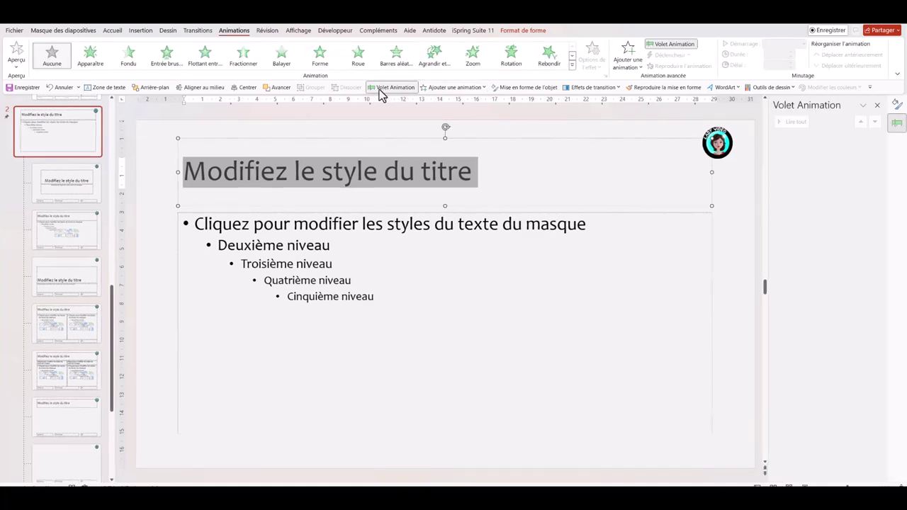
pyautogui.click(456, 89)
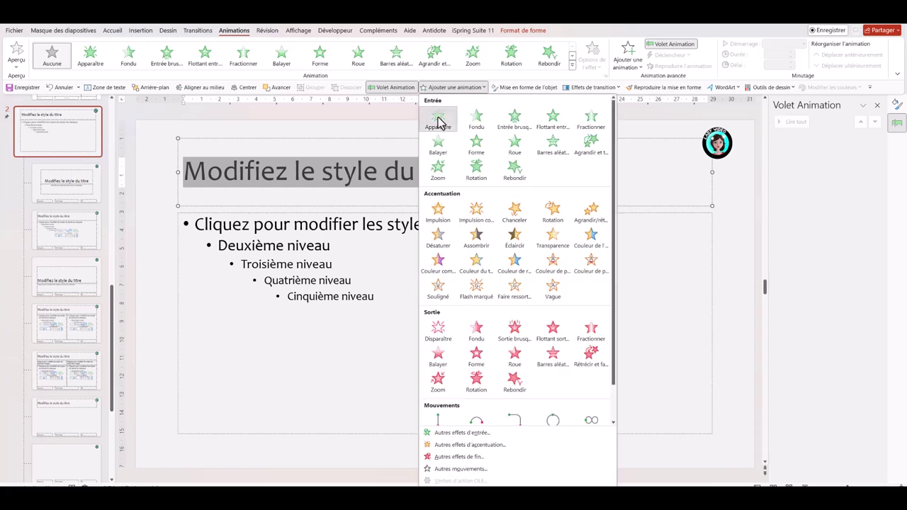
pyautogui.click(438, 119)
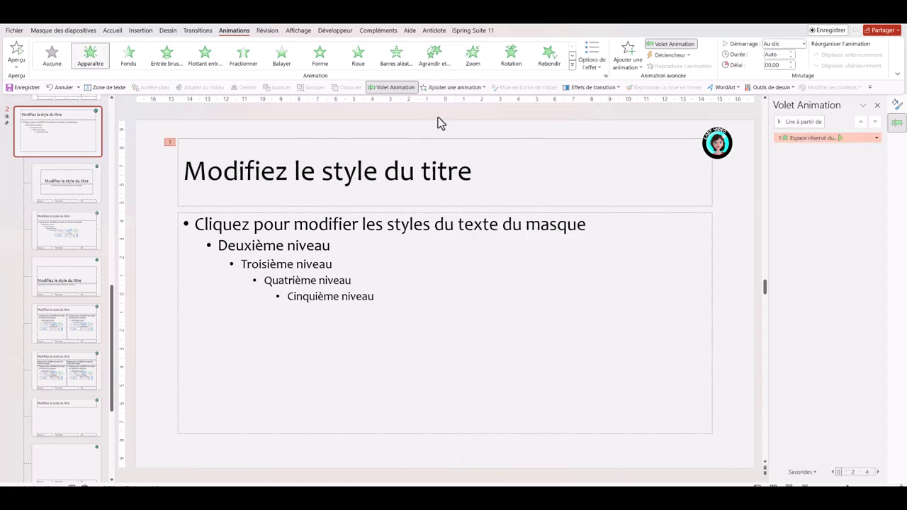
pyautogui.click(876, 138)
pyautogui.click(823, 177)
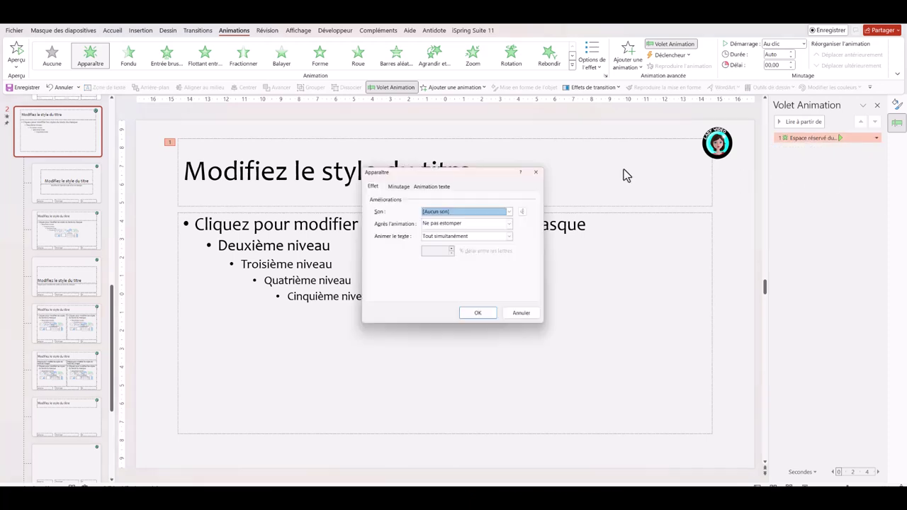
pyautogui.click(512, 238)
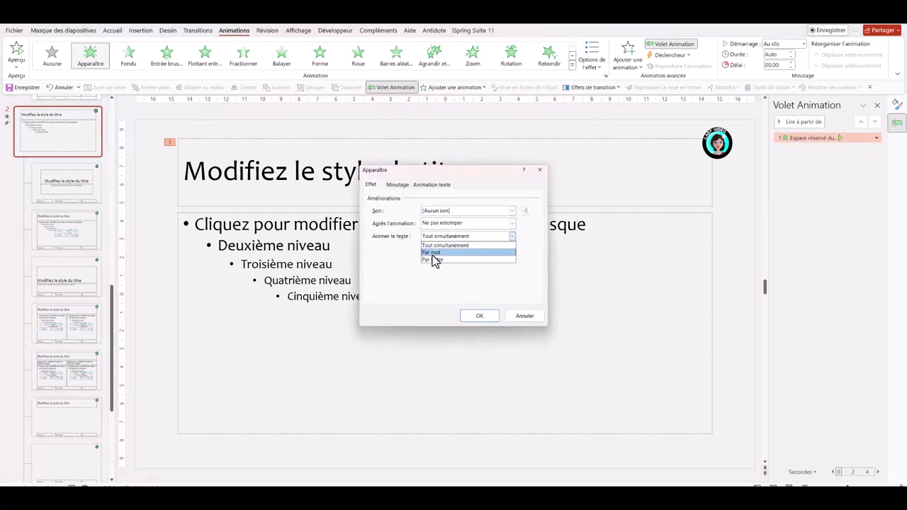
pyautogui.click(436, 262)
# Keep a 0.1 s delay between letters and set the animation to start With Previous.
pyautogui.click(452, 254)
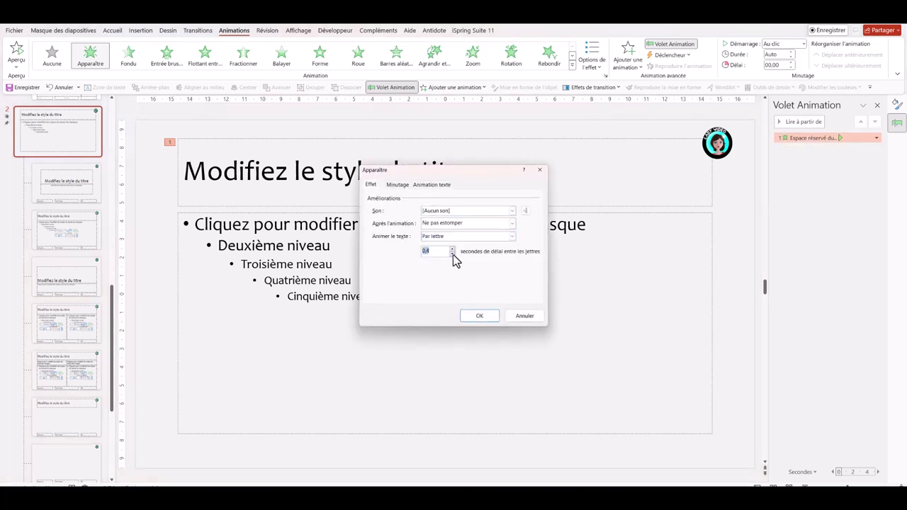
pyautogui.click(398, 185)
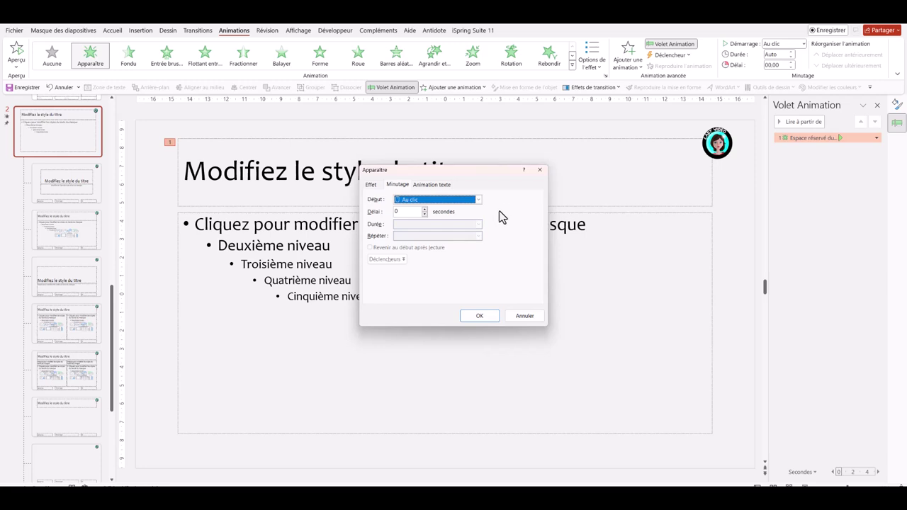
pyautogui.click(479, 200)
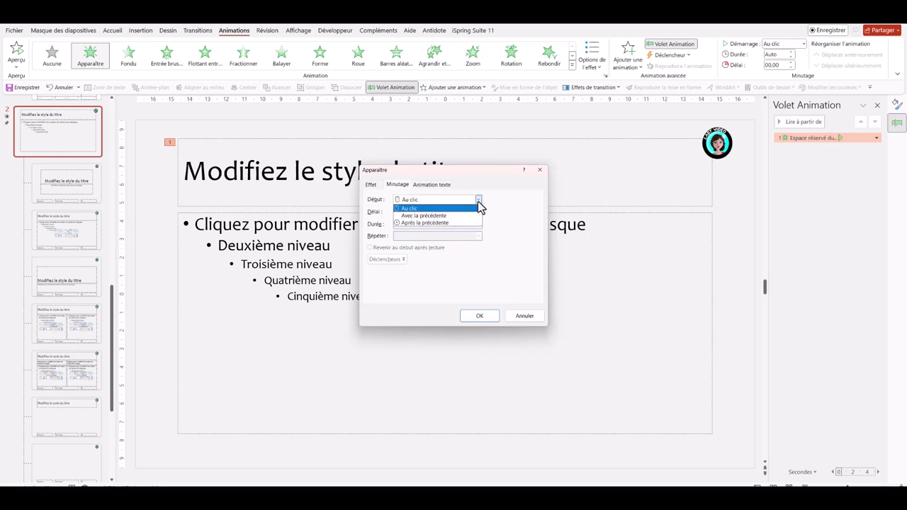
pyautogui.click(441, 216)
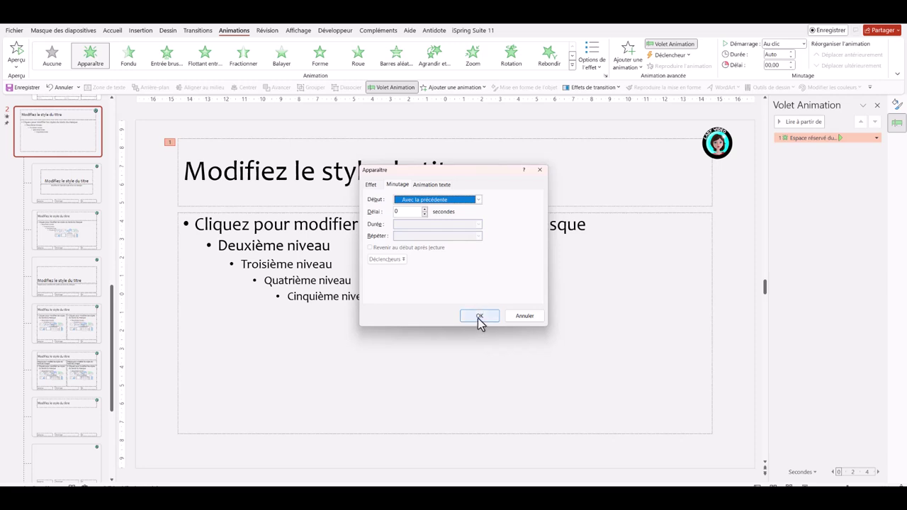
pyautogui.click(478, 317)
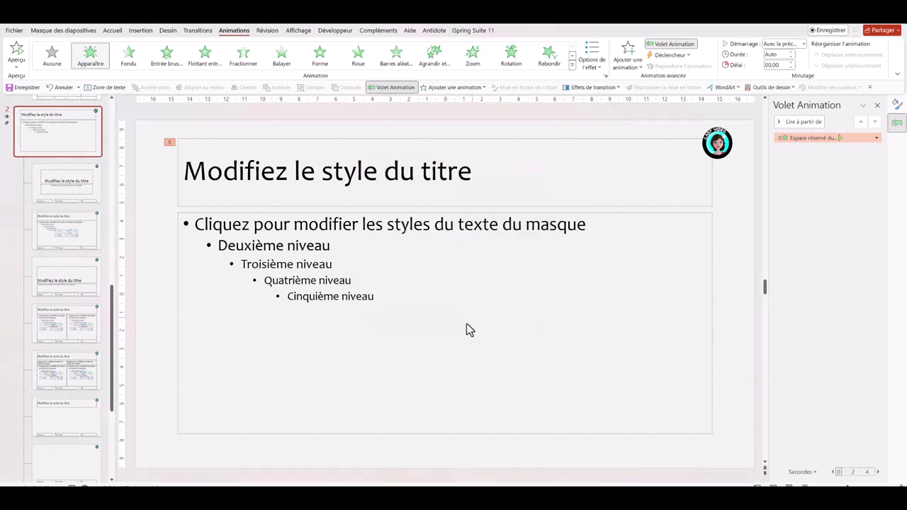
pyautogui.click(821, 187)
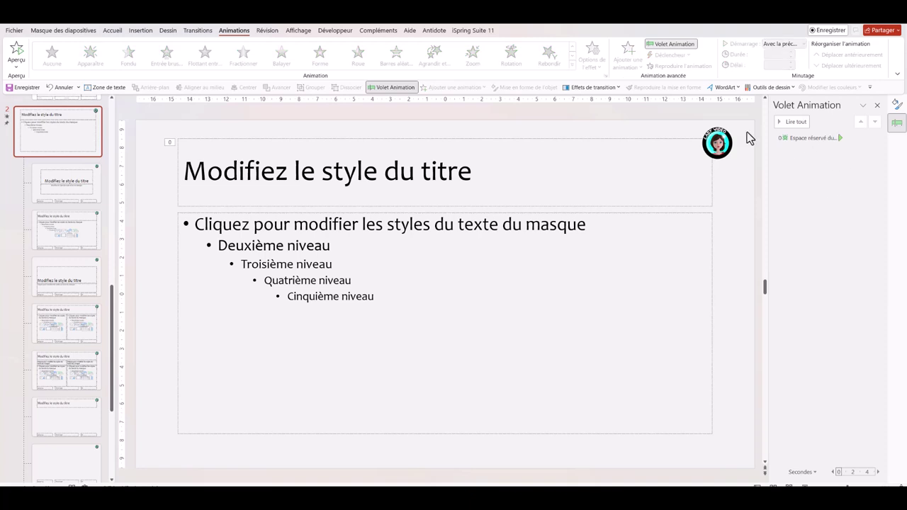
# Browse the master's layout thumbnails, ending back on the title slide layout.
pyautogui.click(75, 198)
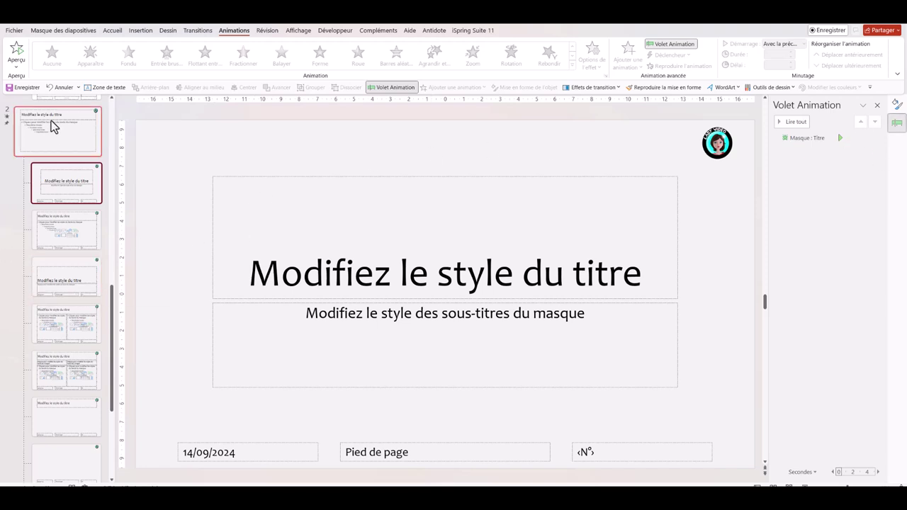
pyautogui.scroll(3, 41, 360)
pyautogui.scroll(3, 31, 357)
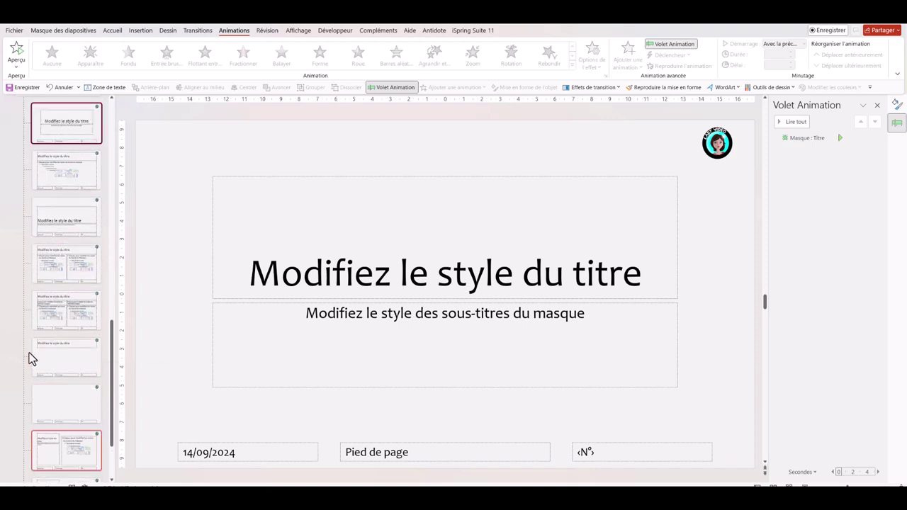
pyautogui.scroll(3, 7, 247)
pyautogui.scroll(2, 16, 377)
pyautogui.scroll(-3, 22, 245)
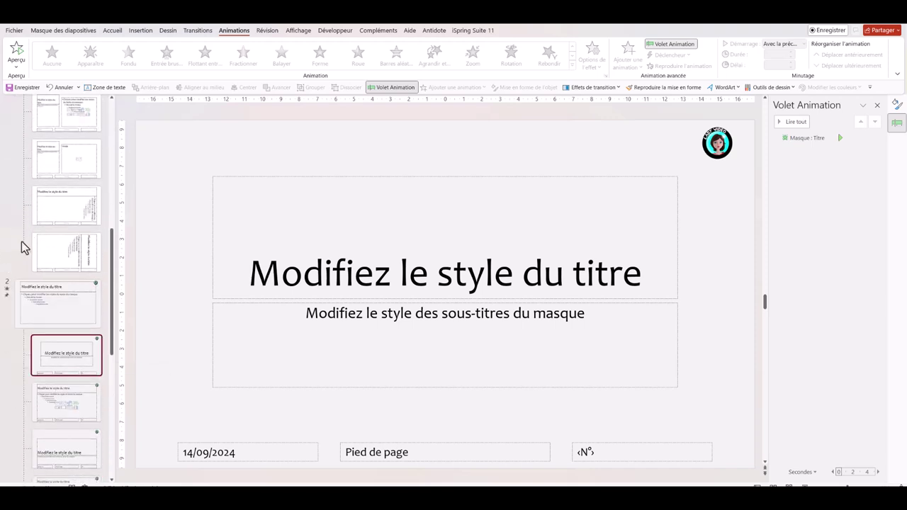
pyautogui.click(42, 191)
pyautogui.click(55, 239)
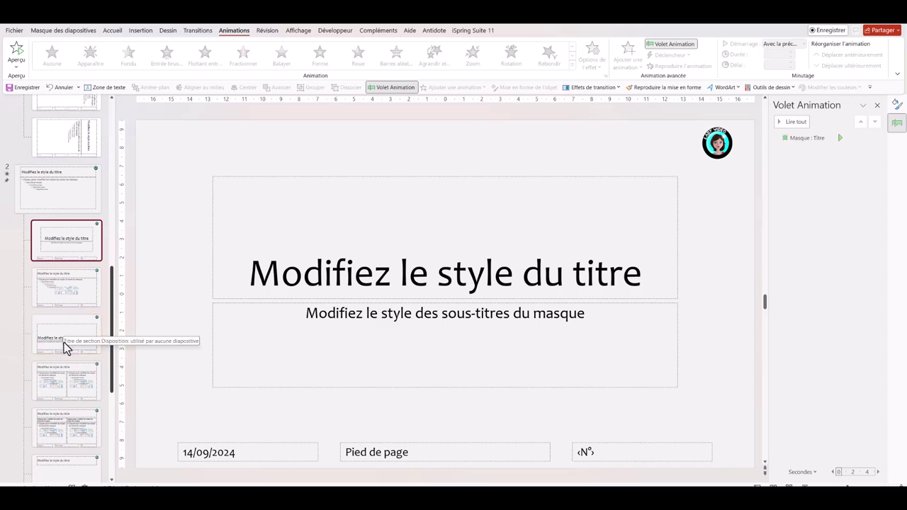
# Check the two-content layout and scroll through the remaining layouts for the inherited title animation.
pyautogui.click(61, 364)
pyautogui.scroll(-2, 58, 312)
pyautogui.scroll(-2, 56, 310)
pyautogui.scroll(-2, 57, 310)
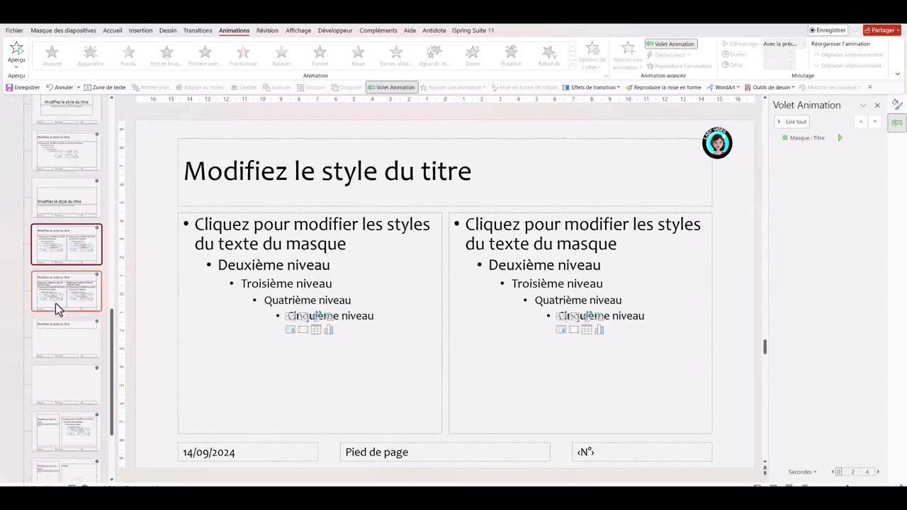
pyautogui.scroll(5, 293, 346)
pyautogui.scroll(1, 293, 347)
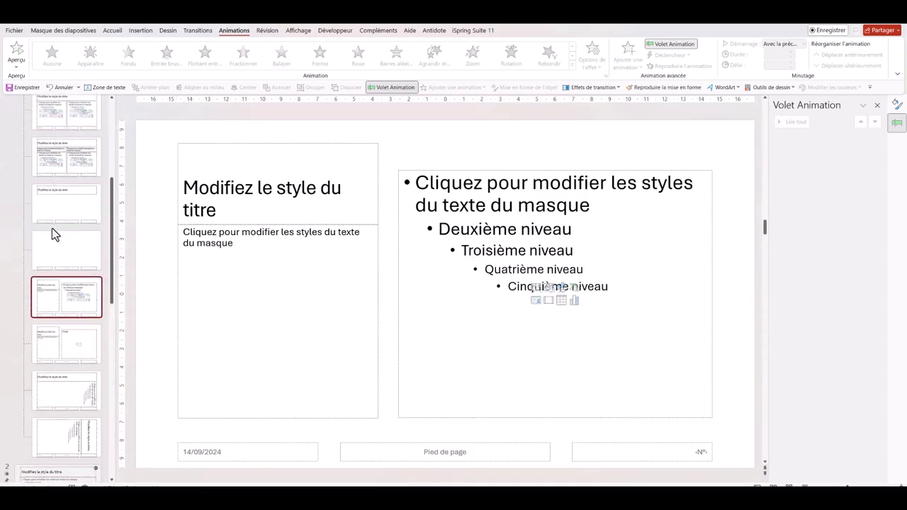
pyautogui.scroll(2, 51, 228)
pyautogui.scroll(2, 50, 213)
pyautogui.scroll(3, 50, 225)
pyautogui.scroll(3, 50, 225)
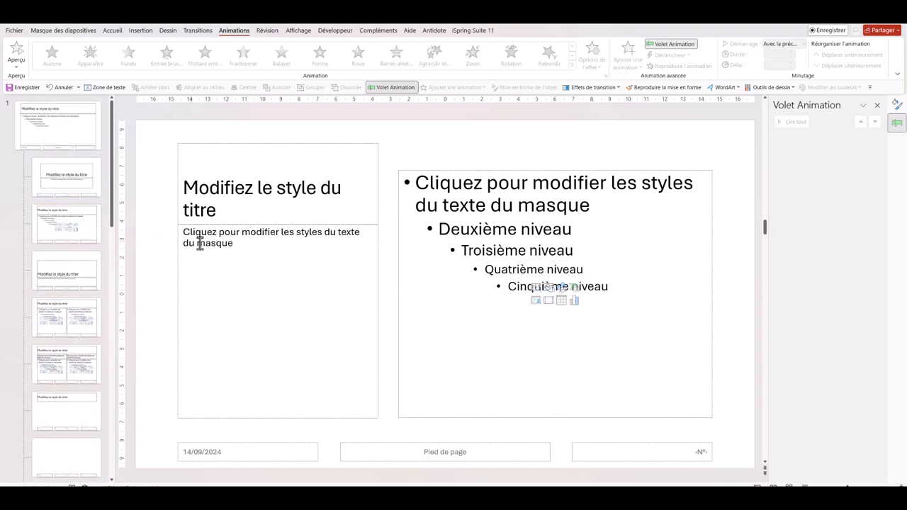
pyautogui.scroll(-3, 62, 239)
pyautogui.scroll(-3, 47, 229)
pyautogui.scroll(-3, 43, 228)
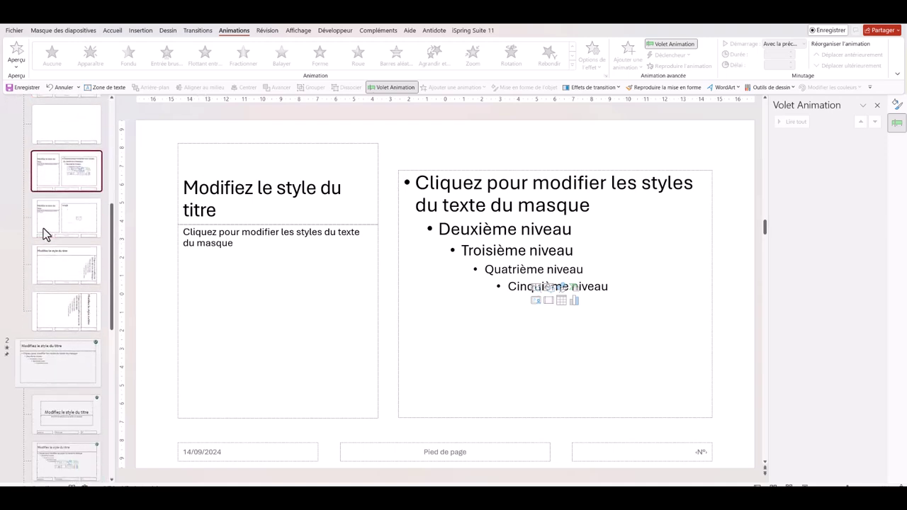
pyautogui.scroll(-3, 49, 248)
# Leave Master View, select blank slide 2, and list the Nouvelle diapositive layouts, including the video master's.
pyautogui.click(60, 276)
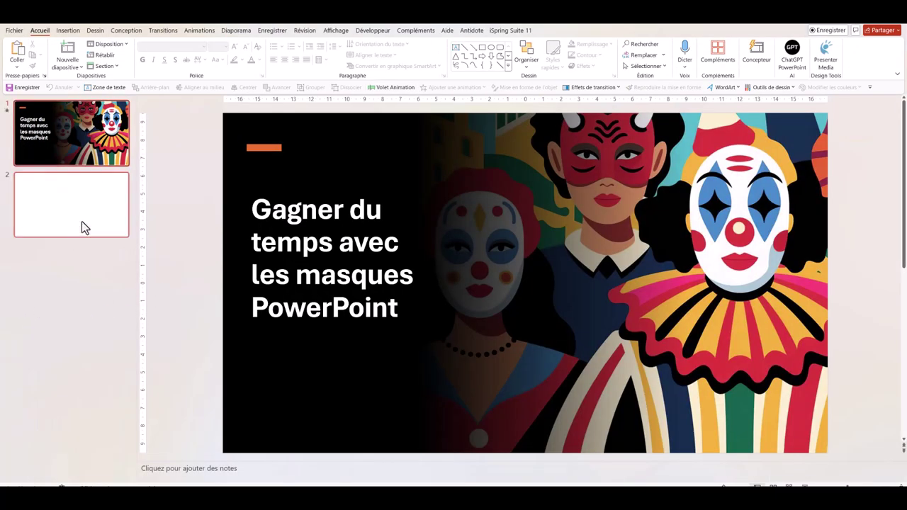
pyautogui.click(87, 207)
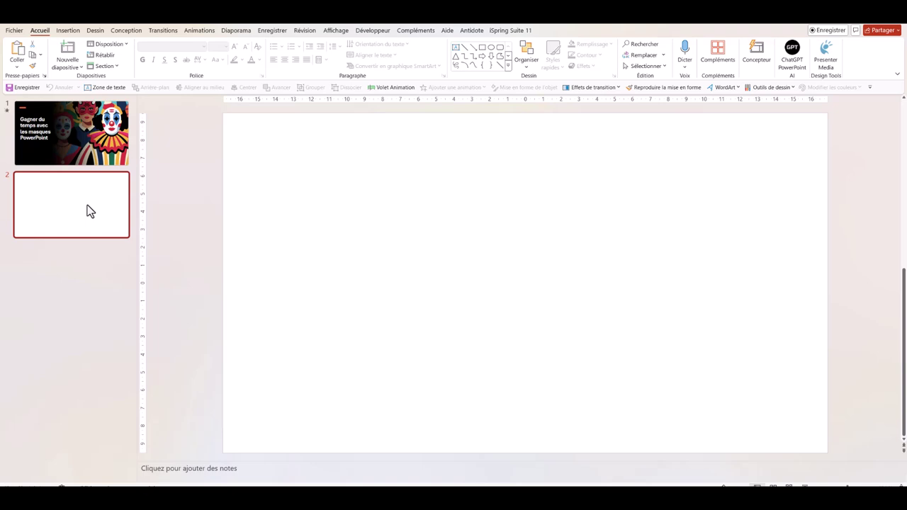
pyautogui.click(81, 68)
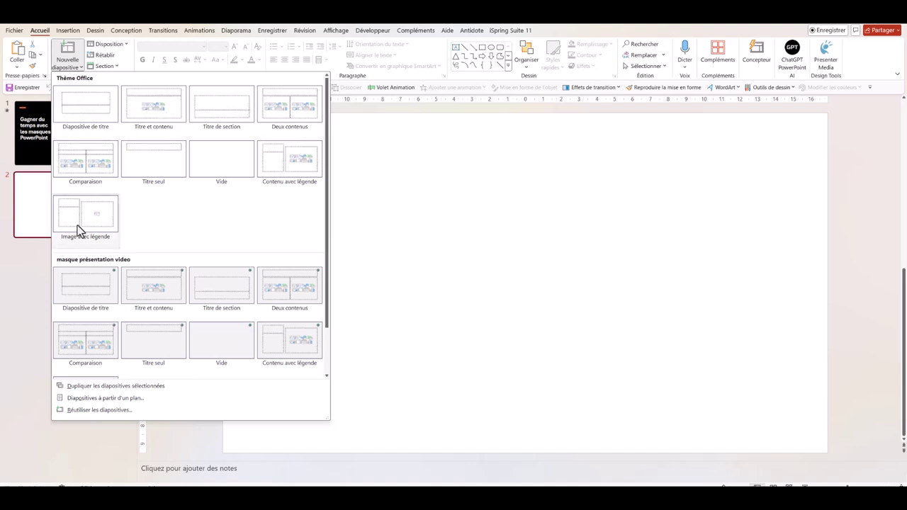
# Insert a video-master Diapositive de titre slide titled 'Les masques gain de temps !'.
pyautogui.click(82, 279)
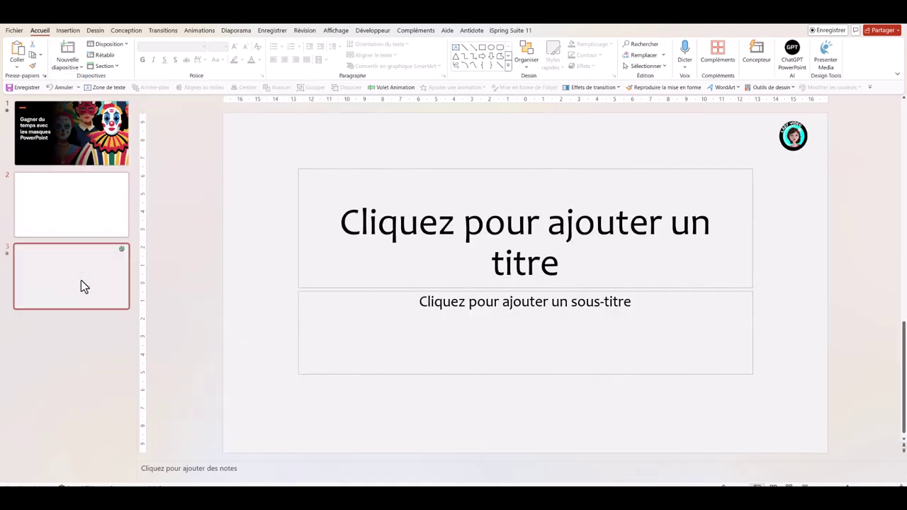
pyautogui.click(391, 88)
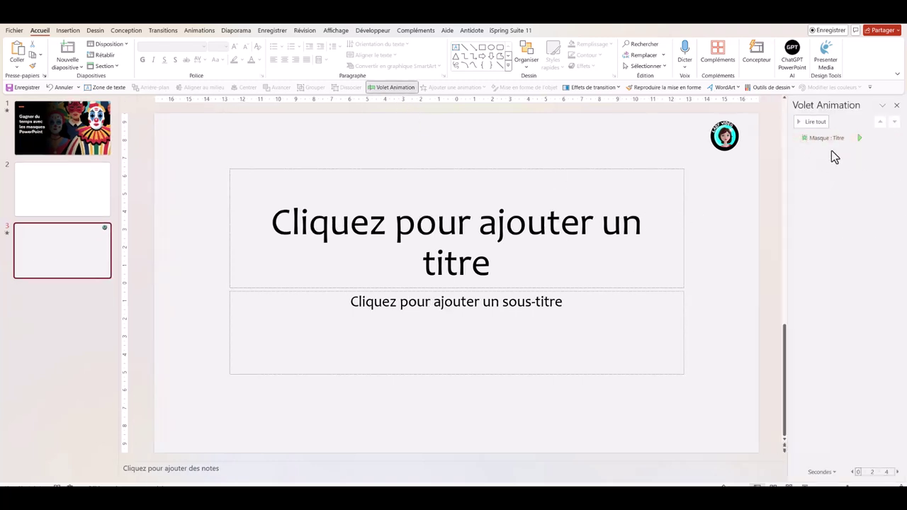
pyautogui.click(442, 225)
pyautogui.write('Les masques gain de temps !')
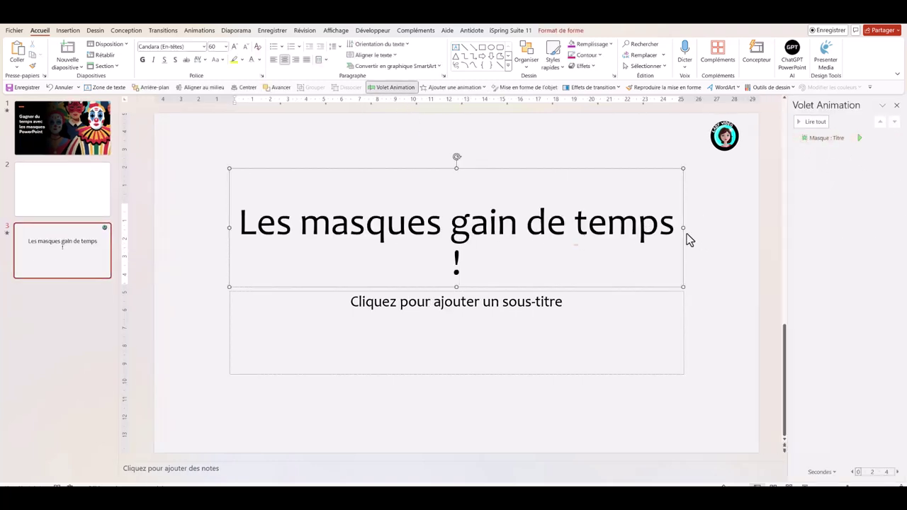
# Widen the title box to fit one line, centre it horizontally, and move it near the top.
pyautogui.moveTo(683, 228); pyautogui.dragTo(700, 227)
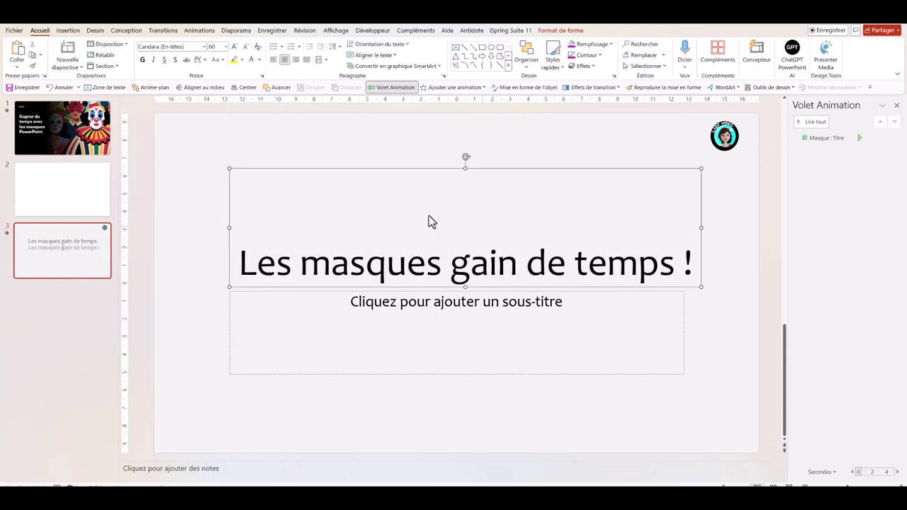
pyautogui.click(246, 87)
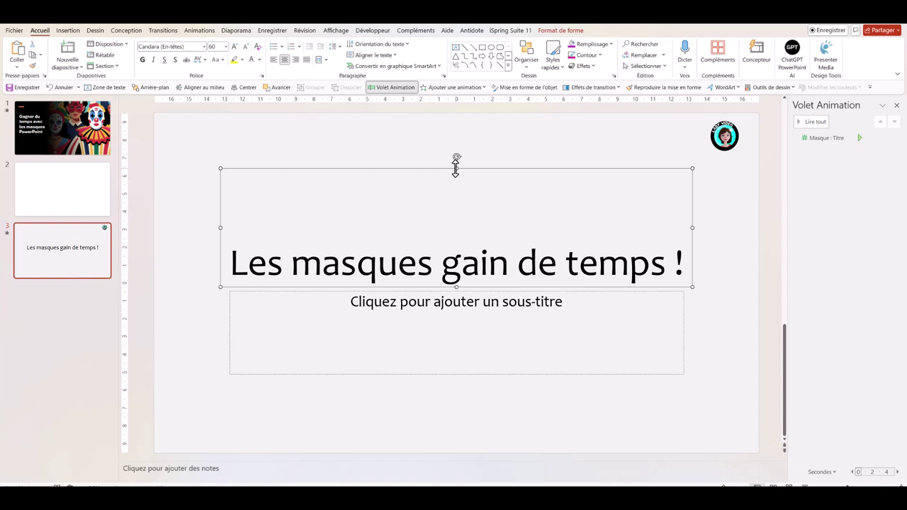
pyautogui.moveTo(456, 168)
pyautogui.mouseDown()
pyautogui.moveTo(461, 234)
pyautogui.moveTo(453, 129)
pyautogui.mouseUp()
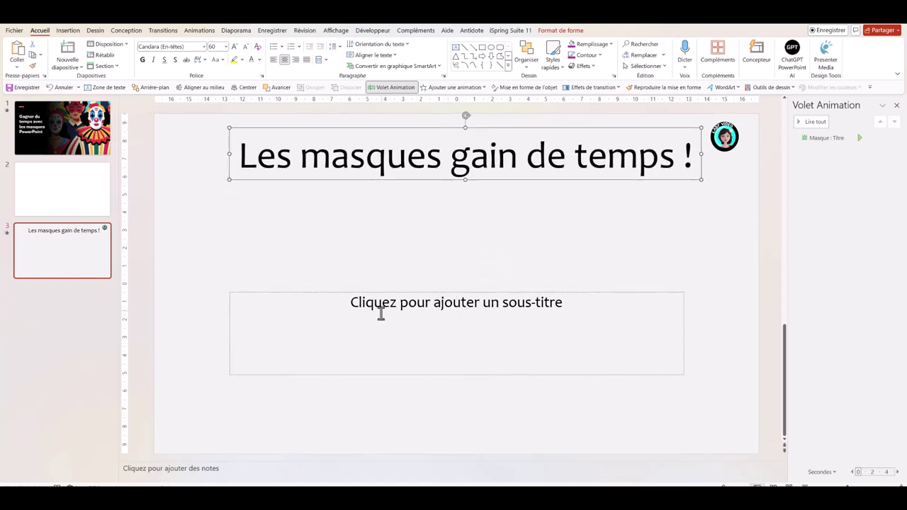
pyautogui.press('Escape')
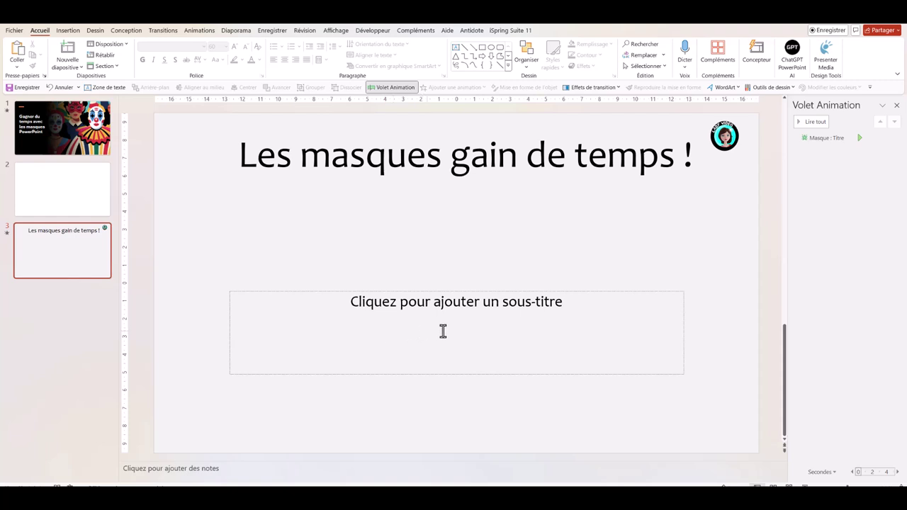
# Remove the empty slide 2 so the 'Les masques gain de temps !' slide becomes slide 2.
pyautogui.click(498, 332)
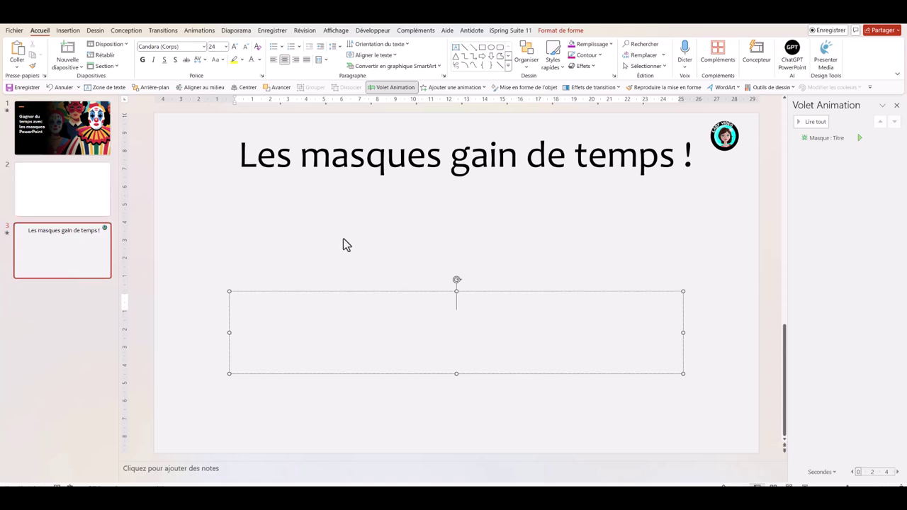
pyautogui.hotkey('ctrl', 'z')
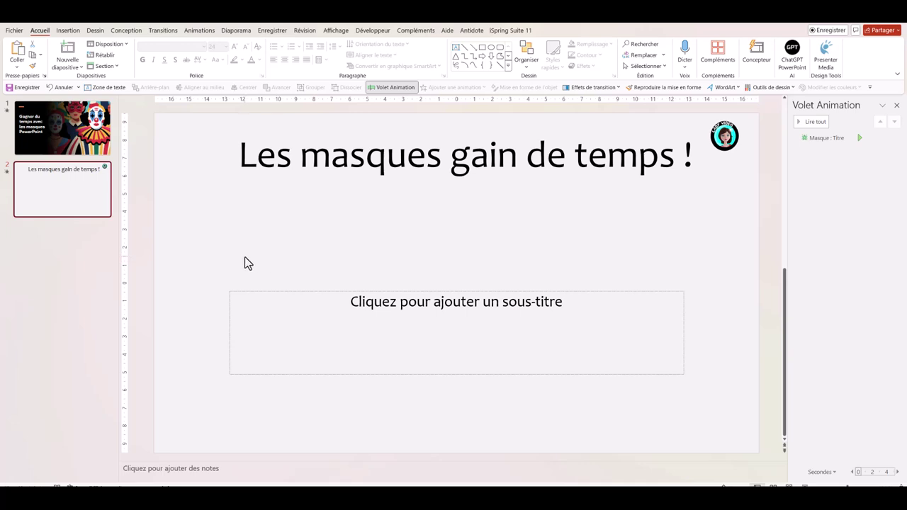